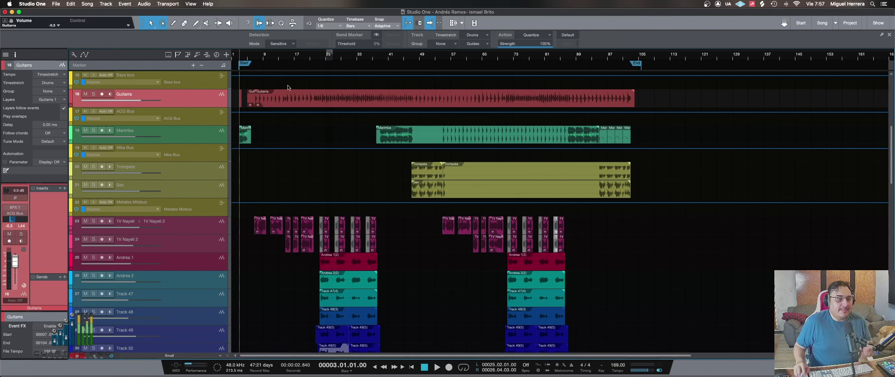
Play the song from bar 3, skipping ahead to audition its sections up to about bar 46.
scroll(241, 81, up, 5)
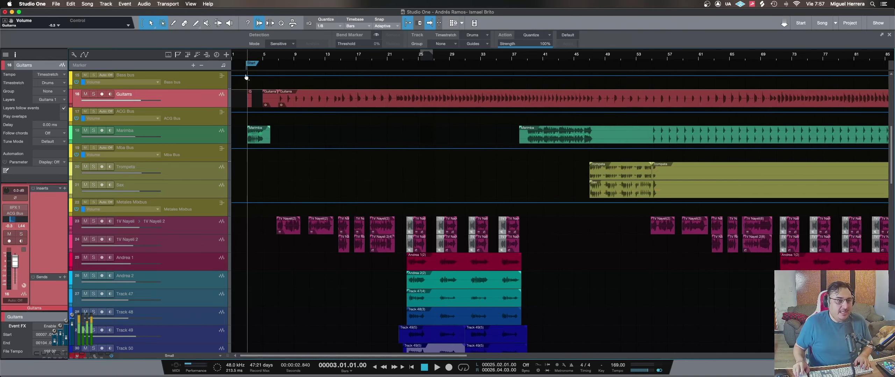
scroll(246, 77, up, 3)
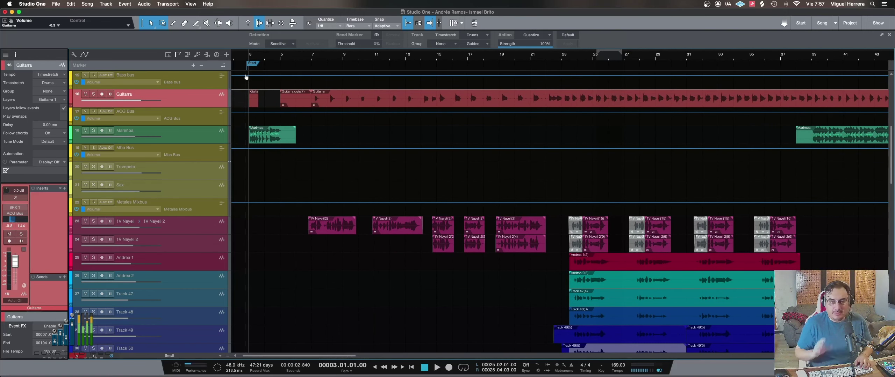
key(space)
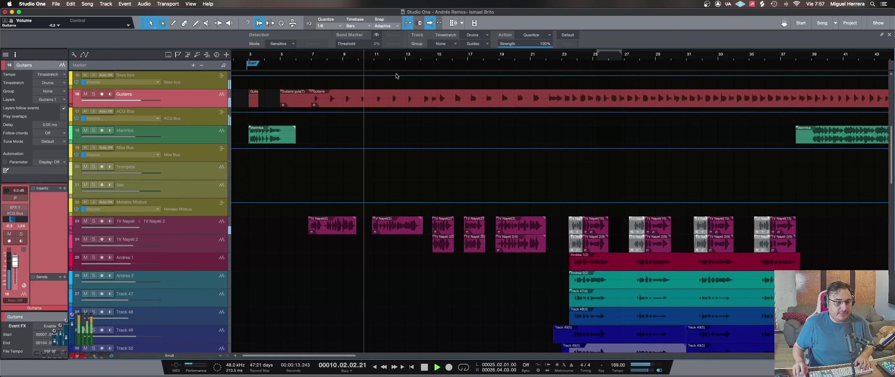
click(430, 62)
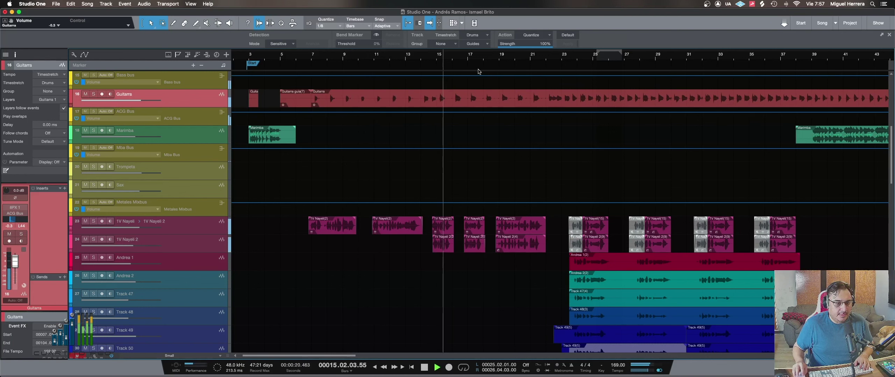
click(568, 63)
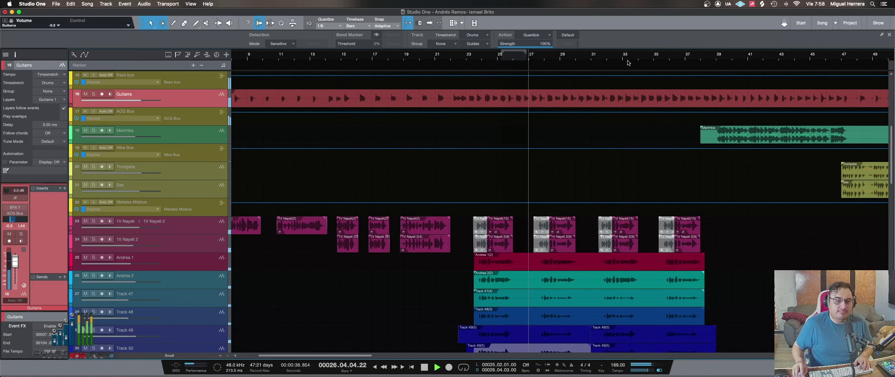
click(696, 61)
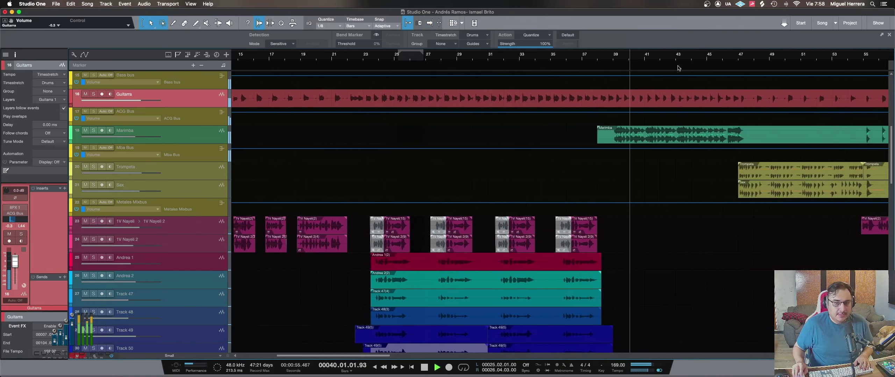
key(space)
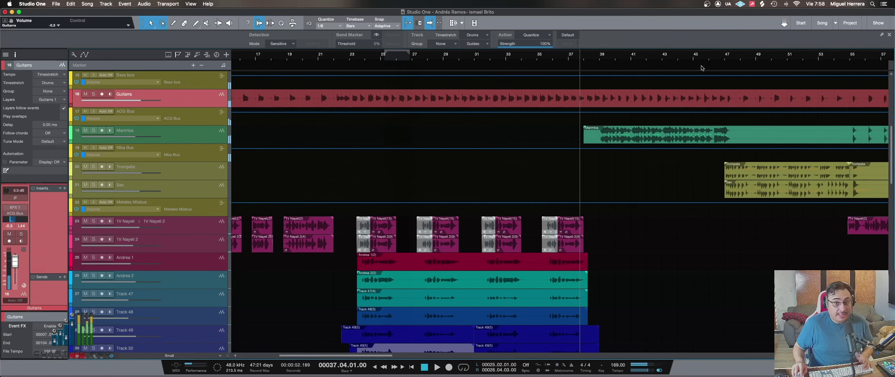
click(697, 58)
key(space)
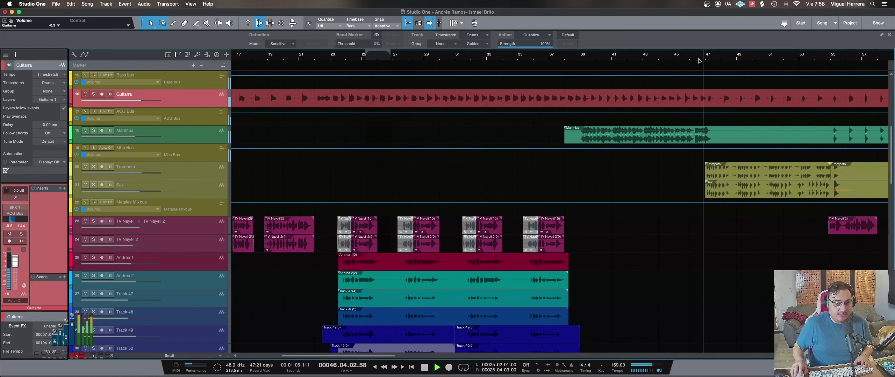
key(space)
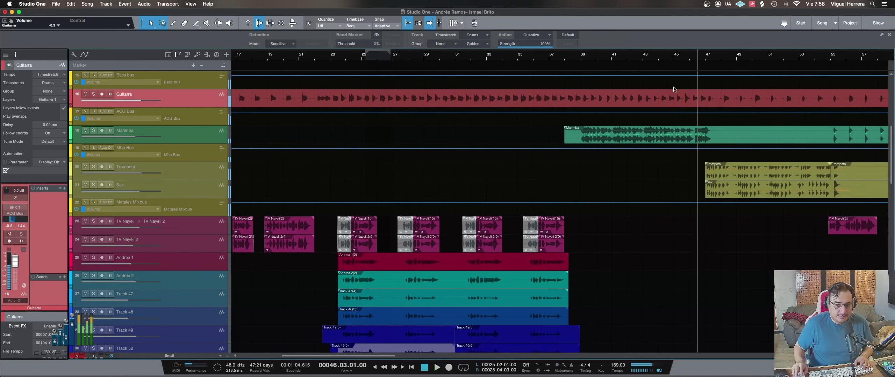
Add a marker at bar 3, where the marimba intro begins, and name it "In".
scroll(674, 89, left, 8)
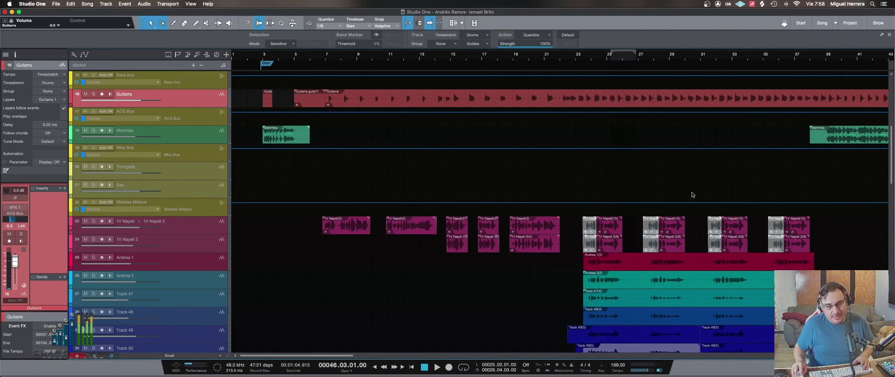
scroll(695, 194, right, 6)
scroll(758, 139, left, 6)
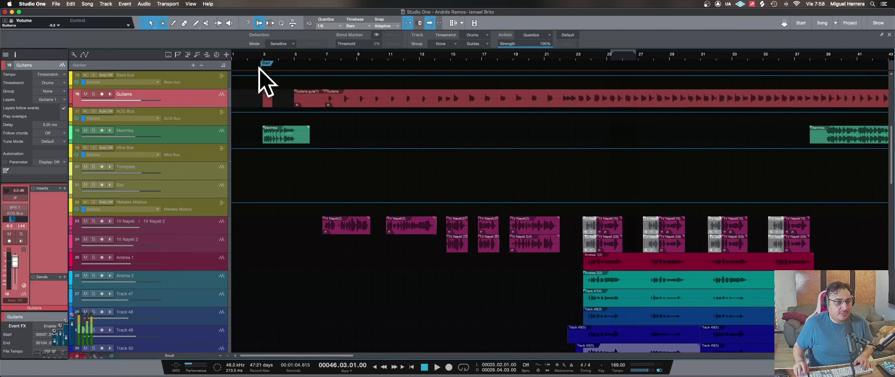
click(261, 63)
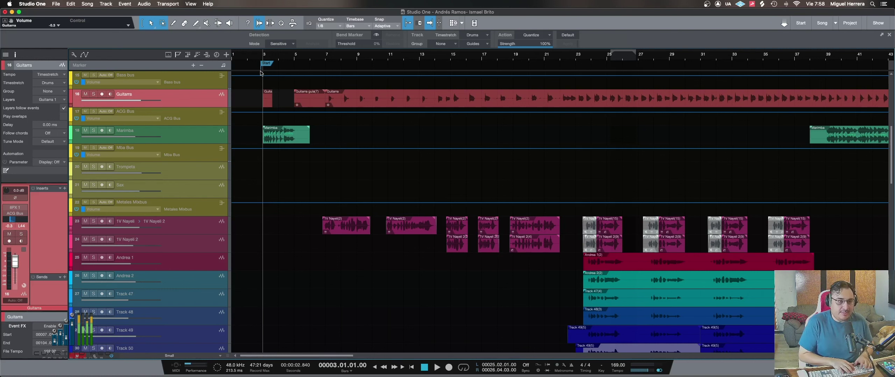
key(e)
key(e)
key(e)
key(e)
key(e)
key(e)
key(e)
key(e)
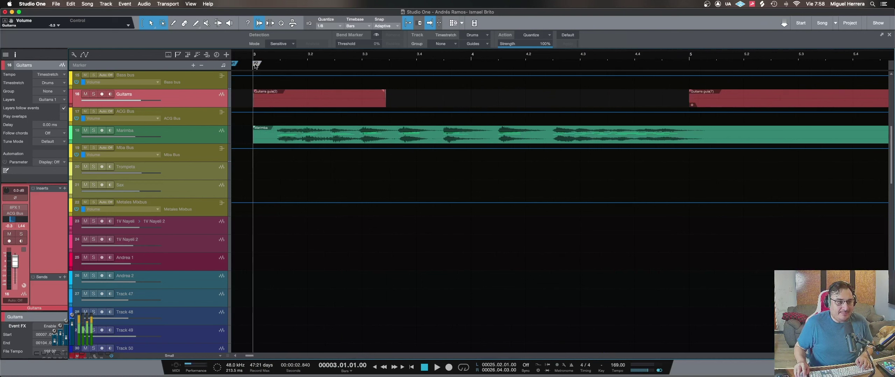
double_click(255, 64)
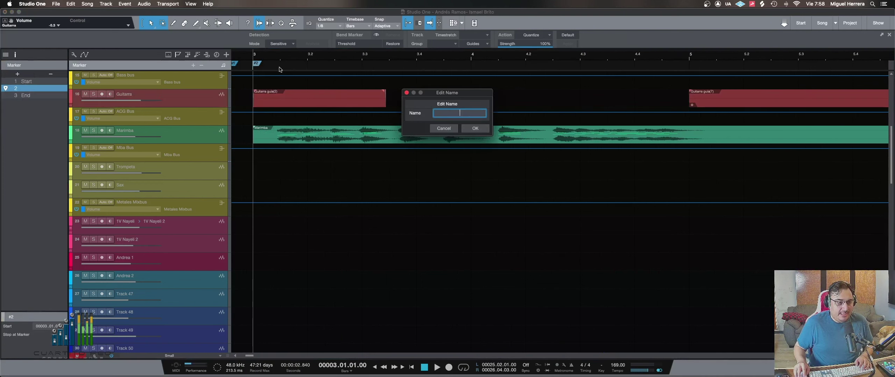
text(In)
key(Return)
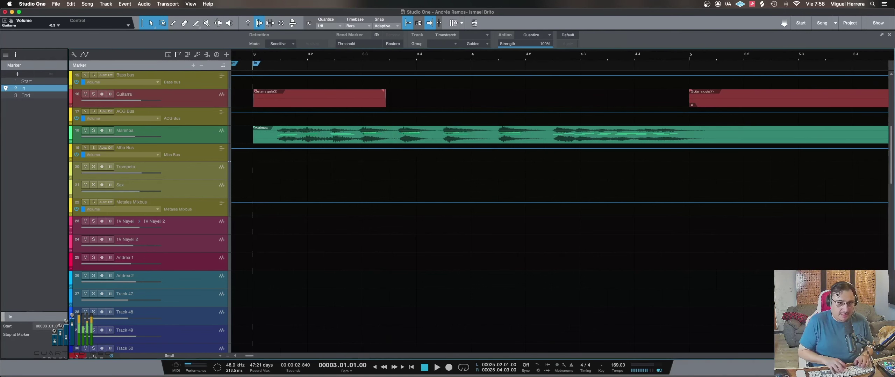
Play the intro from bar 3 and again from bar 5 to locate where the first verse begins.
key(space)
key(w)
key(w)
key(w)
key(w)
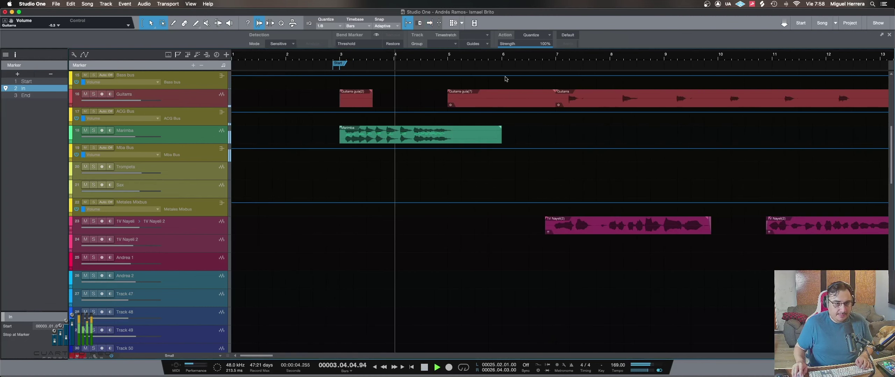
key(space)
click(448, 64)
key(space)
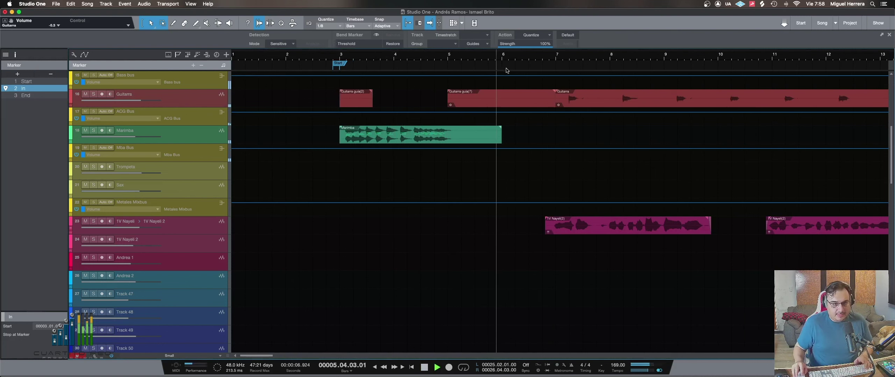
key(space)
Add a marker at bar 7 for the first verse and name it "V1".
click(478, 62)
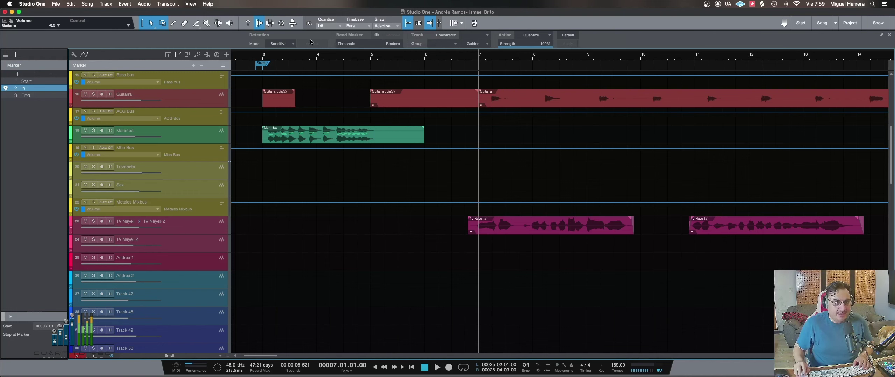
key(Insert)
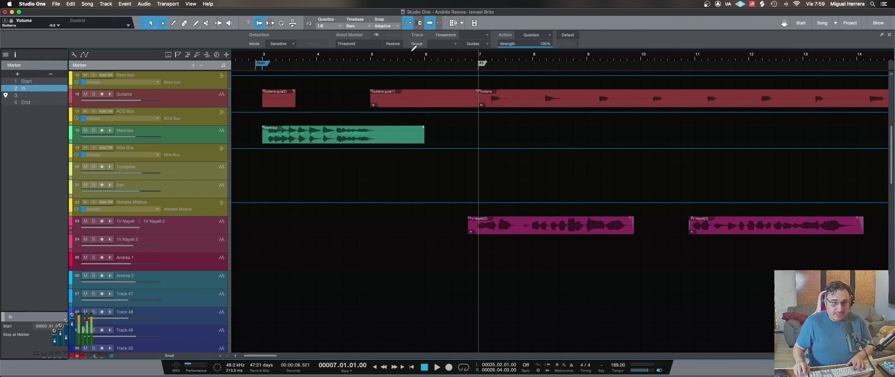
double_click(481, 65)
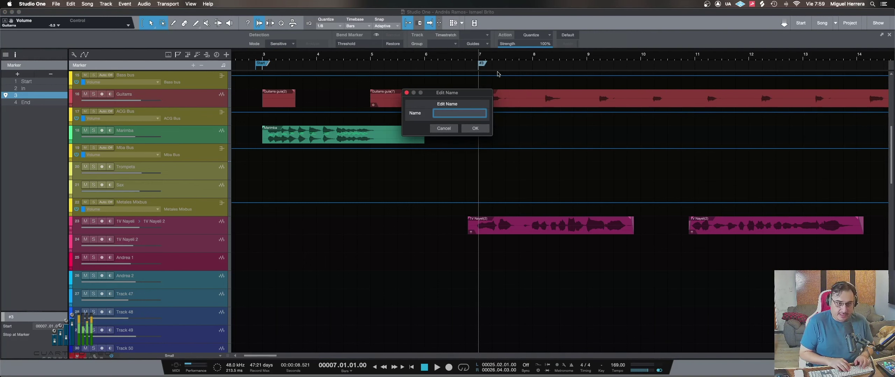
text(V1)
key(Return)
Audition the first verse, then add a marker at bar 15 and name it "v2".
key(space)
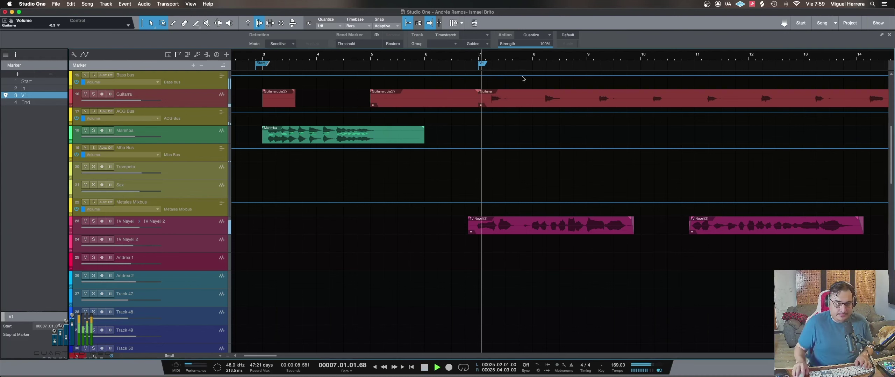
key(w)
click(517, 59)
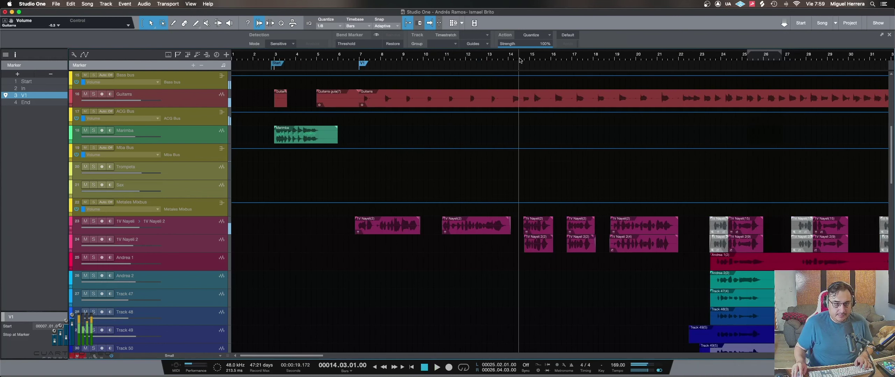
click(524, 60)
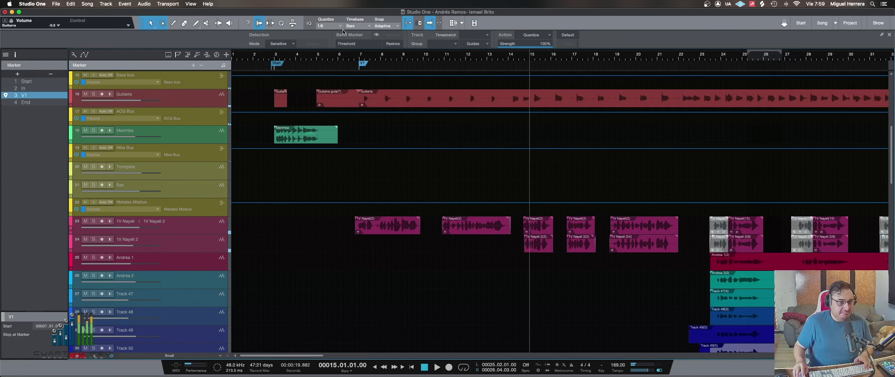
key(Insert)
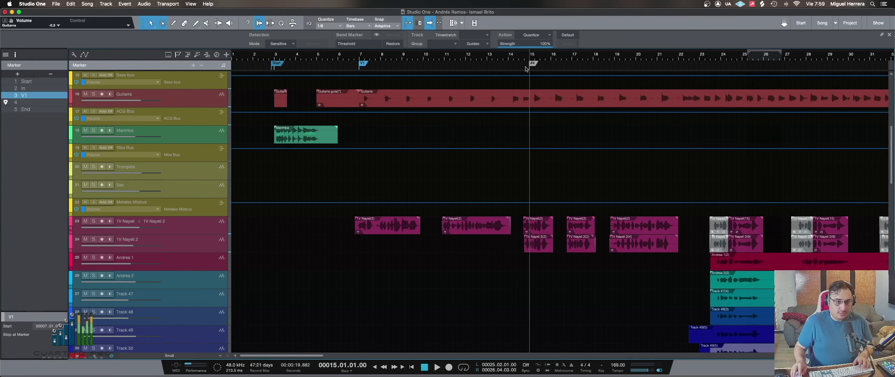
double_click(533, 65)
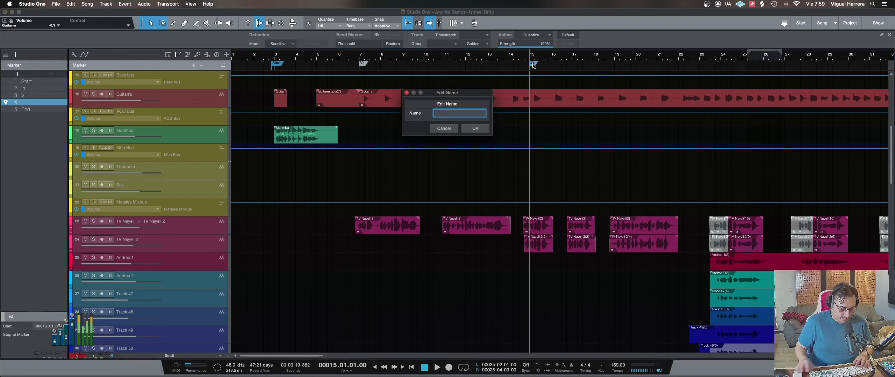
key(Return)
Audition the second verse up to the backing vocals, then add a marker at bar 23 named "C1".
key(space)
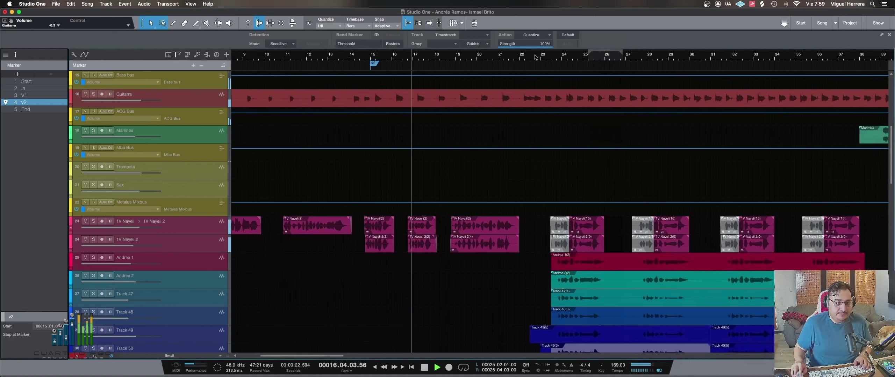
click(524, 58)
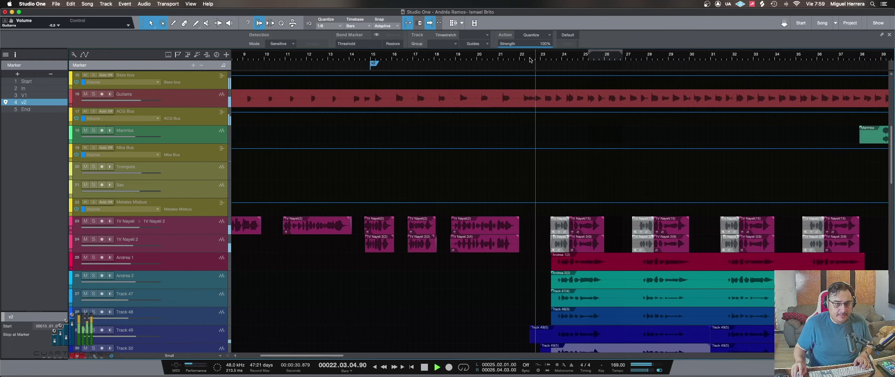
key(space)
click(541, 59)
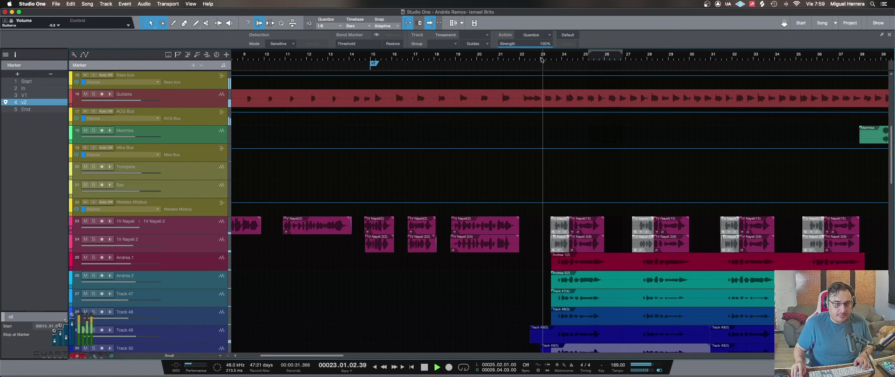
key(Insert)
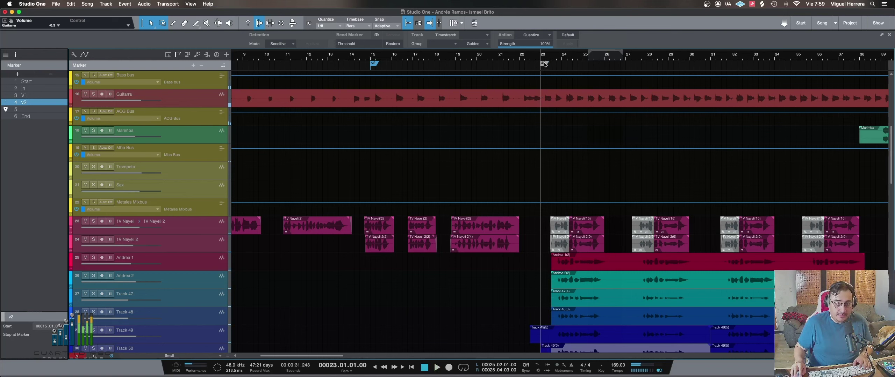
double_click(544, 64)
text(Co)
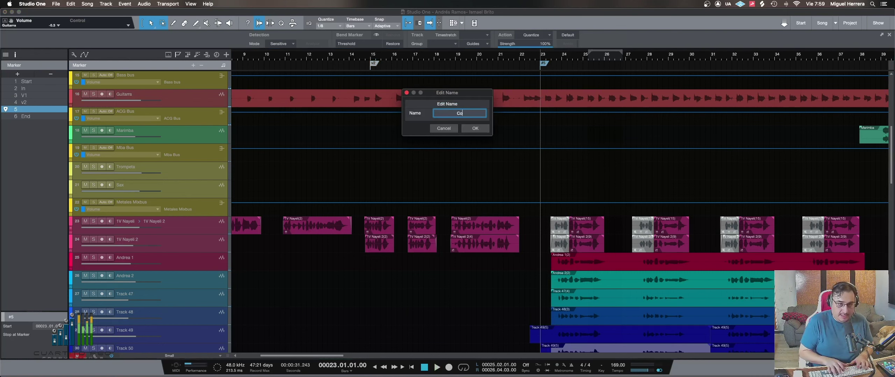
key(Return)
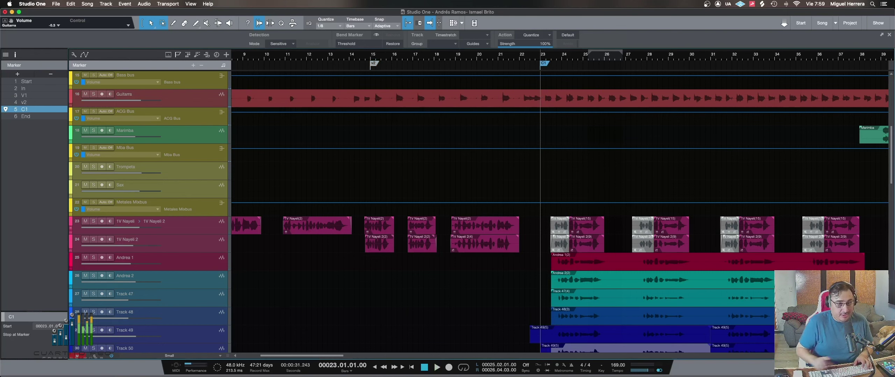
Add a marker at bar 39, where the chorus vocals end, and name it "Intermedio A".
scroll(549, 102, right, 5)
scroll(549, 102, right, 10)
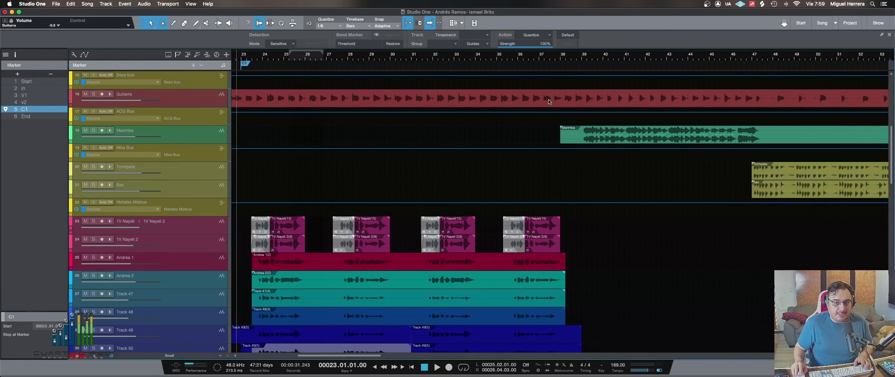
drag(550, 58, 559, 58)
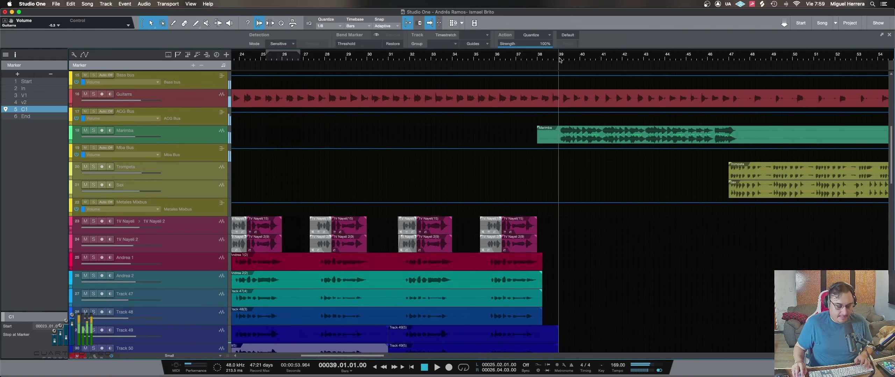
key(Insert)
double_click(562, 64)
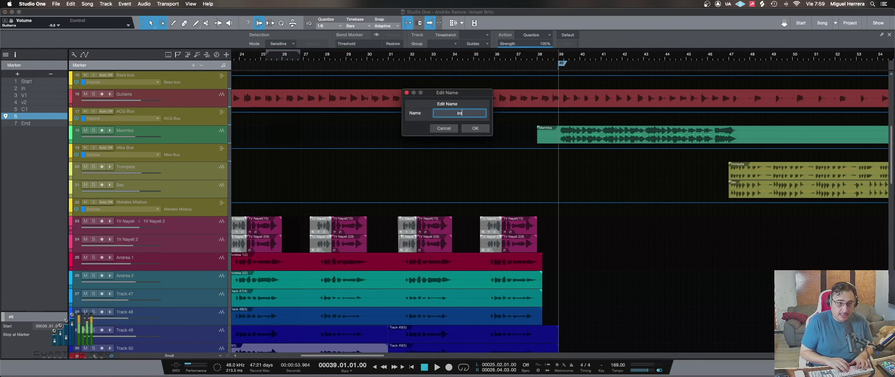
text(Intermedio A)
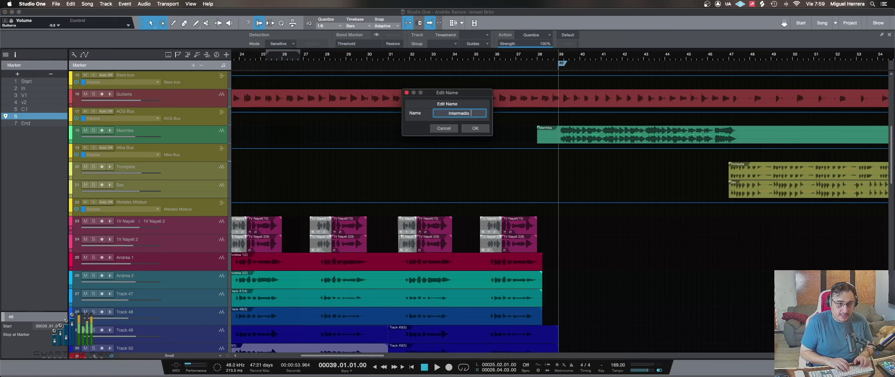
key(Return)
Add a marker at bar 47, where the trumpet and sax clips begin, and name it "Intermedio B".
scroll(565, 66, right, 2)
scroll(565, 65, right, 2)
drag(683, 58, 678, 58)
key(y)
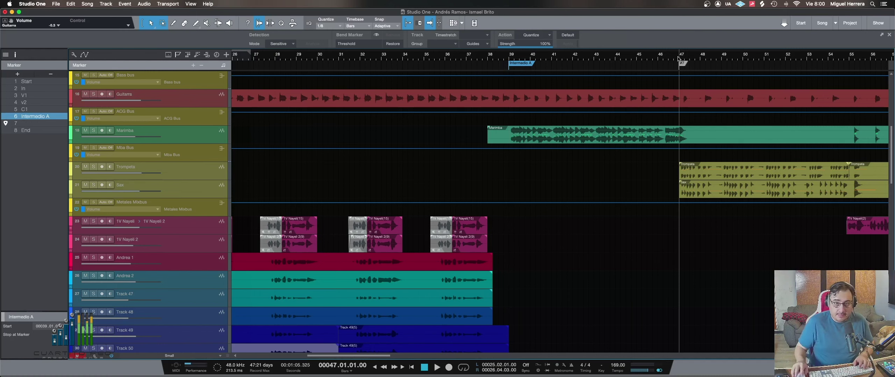
double_click(682, 63)
text(Intermedio B)
key(Return)
Play from Intermedio B and around bar 55 to locate where the next verse begins.
key(space)
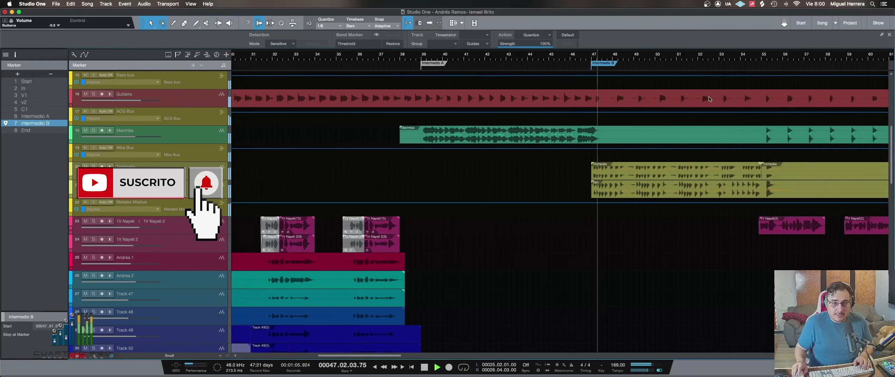
scroll(710, 99, right, 5)
click(611, 57)
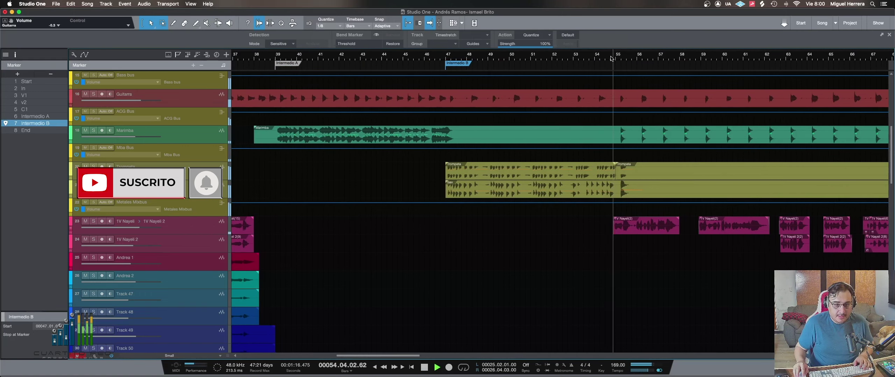
scroll(611, 58, right, 5)
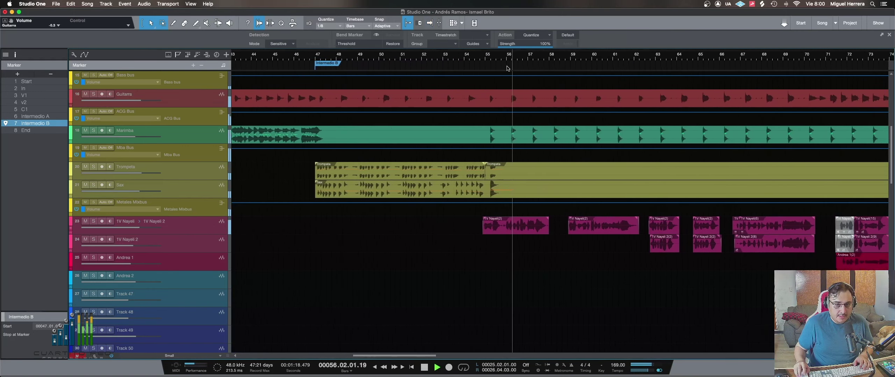
key(space)
click(480, 59)
click(473, 60)
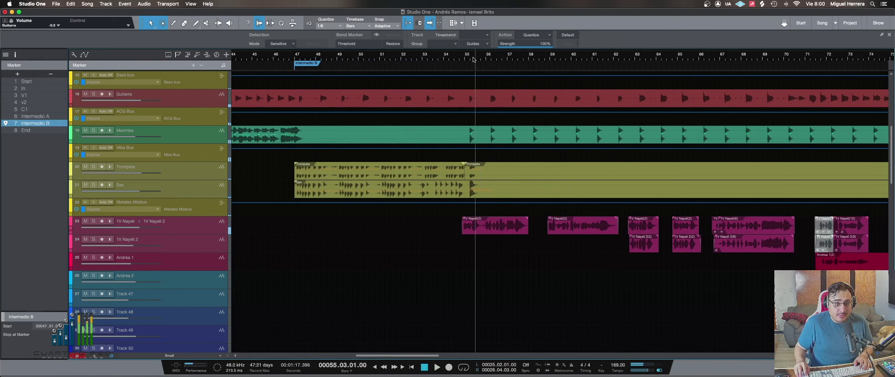
click(466, 59)
key(space)
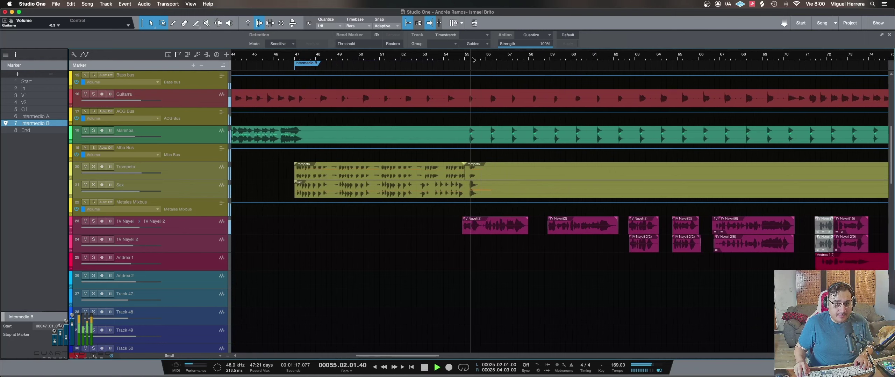
Add a marker at bar 55 for the second verse and name it "V2".
click(470, 61)
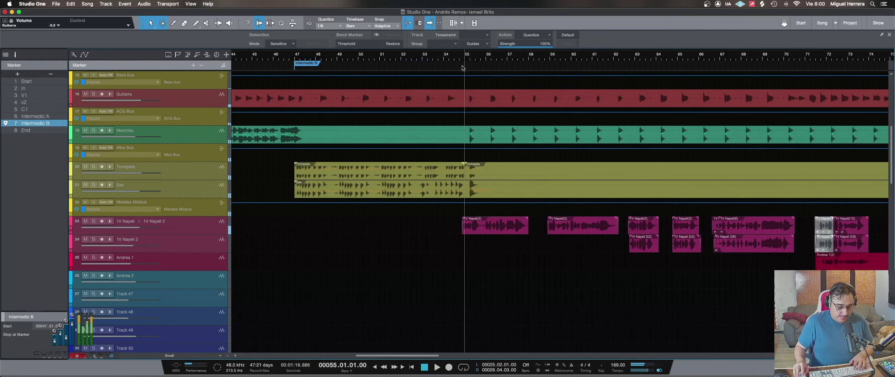
key(shift+Insert)
text(V2)
key(Return)
Audition the verse up to its second half and add a marker at bar 63 named "V2B".
scroll(551, 105, right, 2)
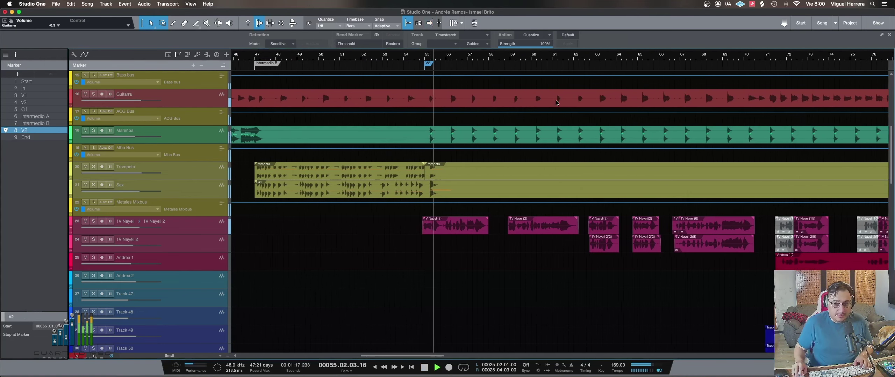
click(588, 60)
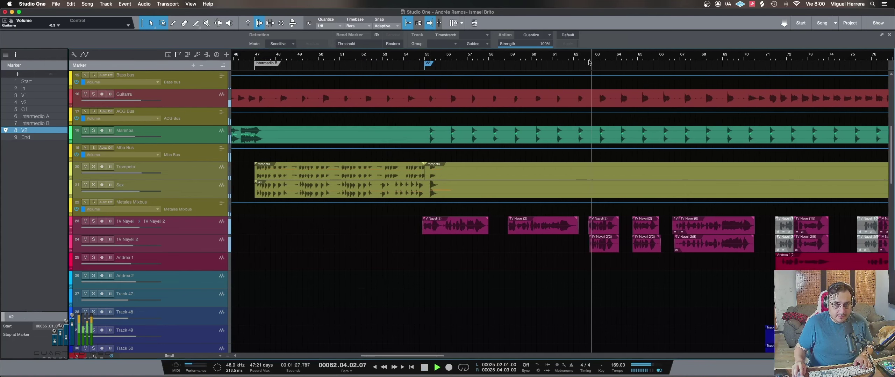
key(space)
click(596, 59)
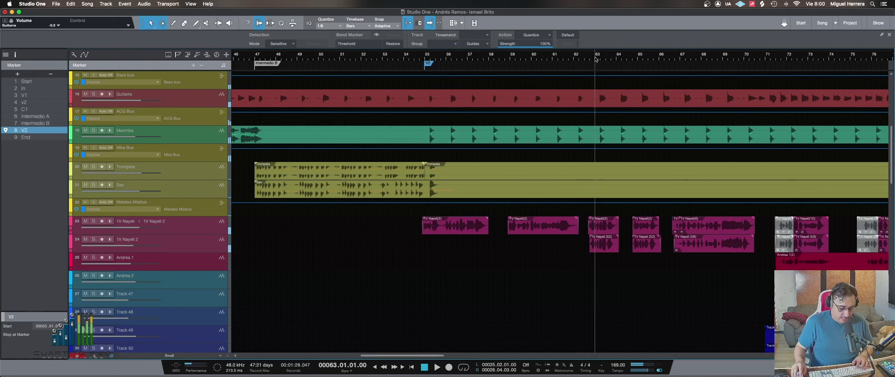
key(Insert)
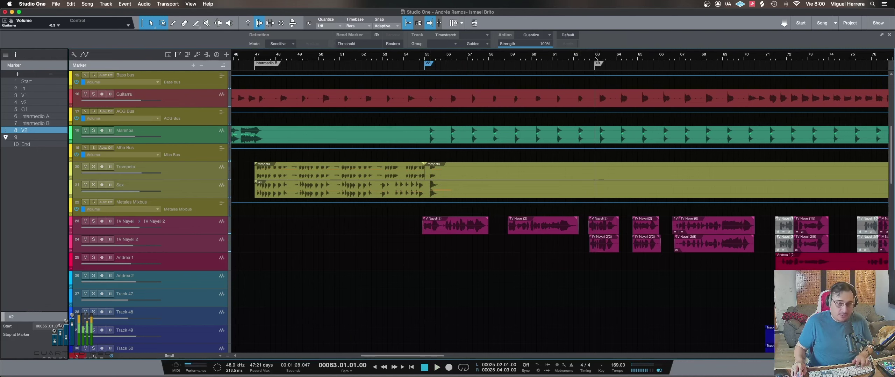
double_click(598, 64)
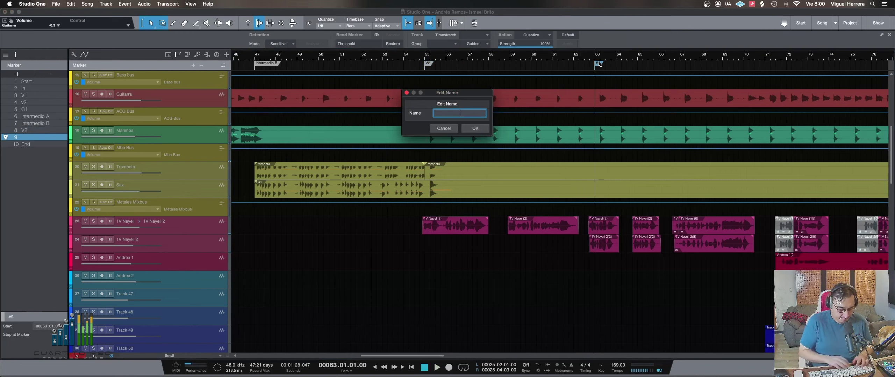
text(v2B)
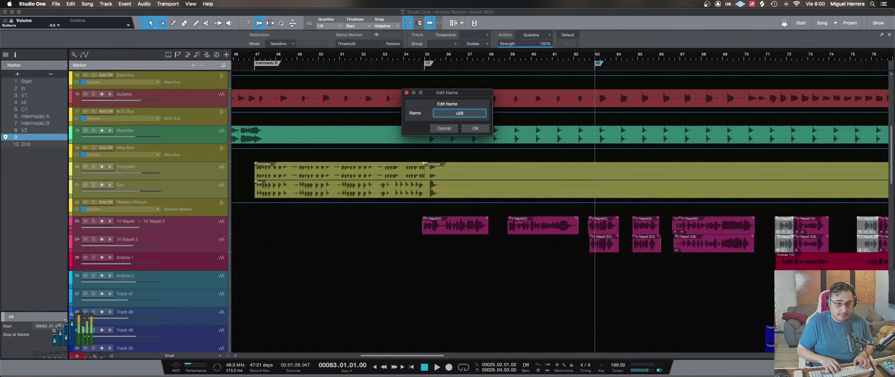
key(BackSpace)
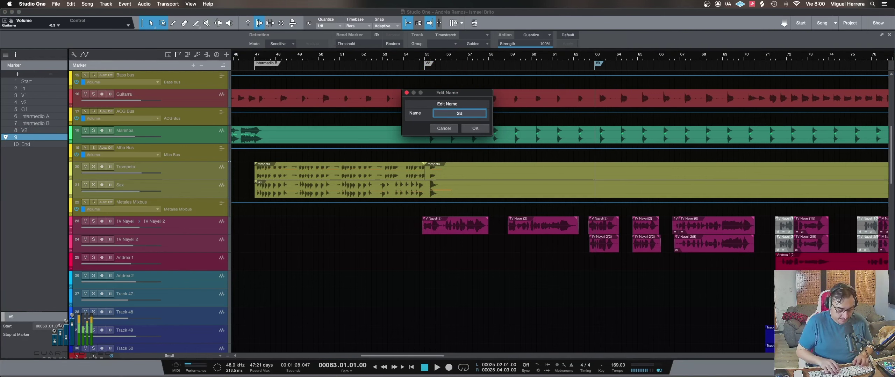
text(V)
key(Return)
Rename the "v2" marker at bar 15 to "V1B".
scroll(598, 72, left, 15)
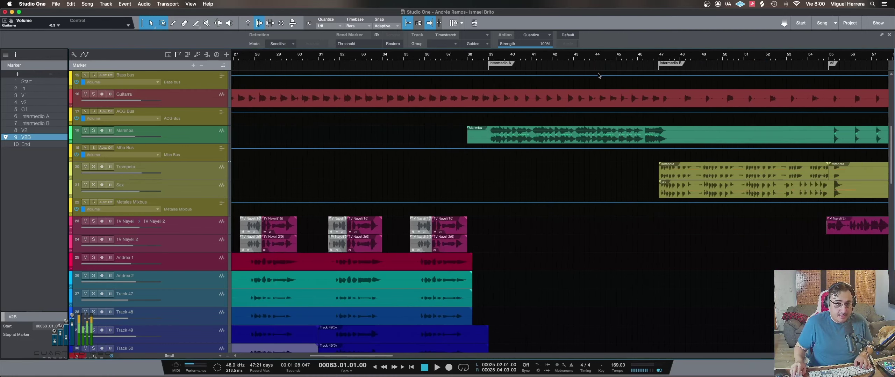
scroll(598, 75, left, 5)
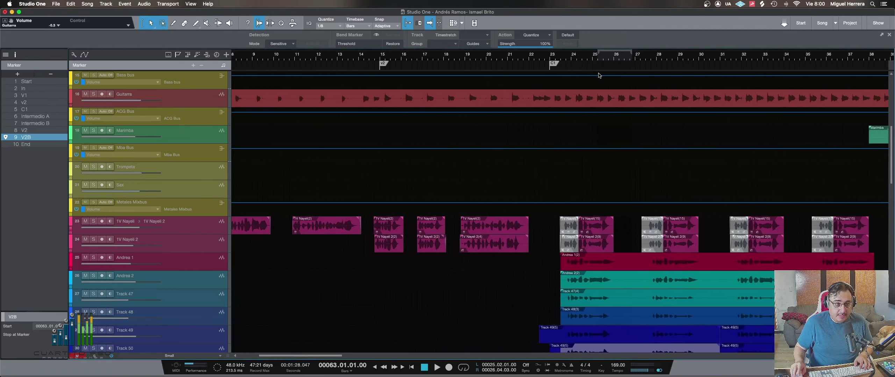
scroll(446, 78, left, 1)
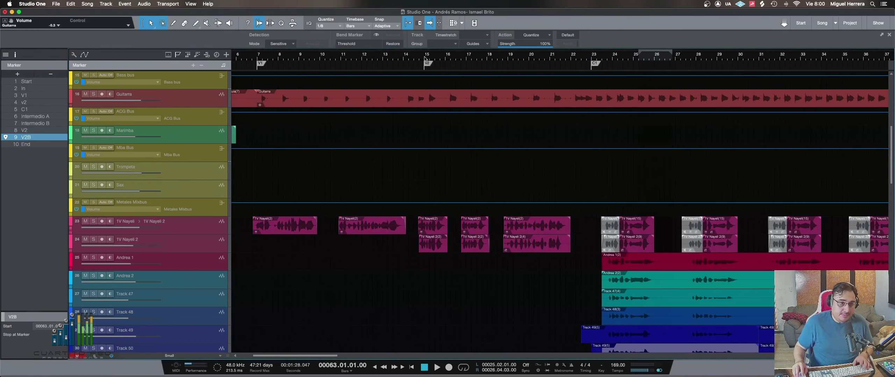
double_click(427, 64)
text(V1B)
key(Return)
Create arranger sections from the song's existing markers.
key(w)
key(w)
key(w)
key(w)
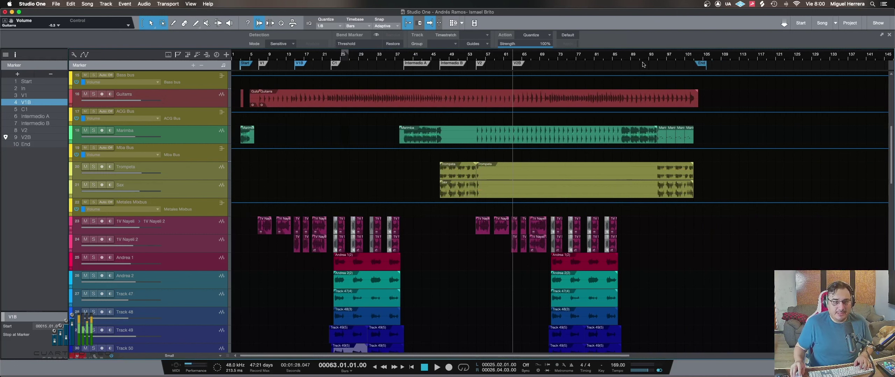
click(248, 61)
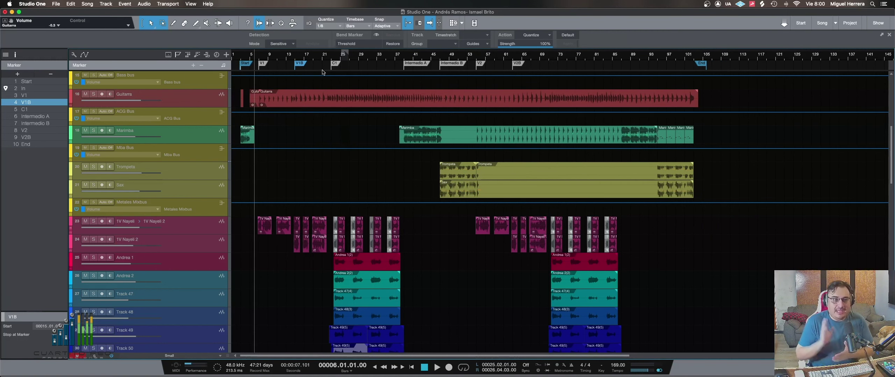
right_click(300, 64)
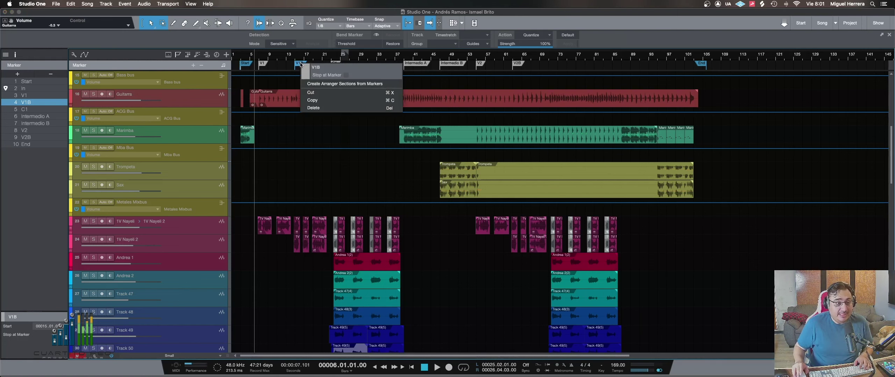
click(375, 86)
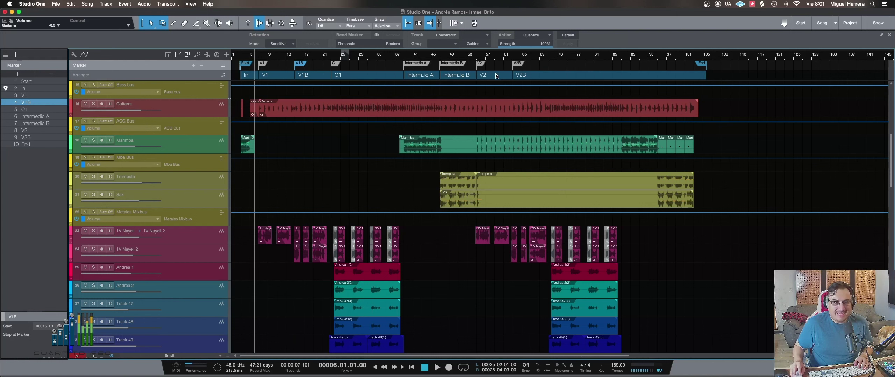
Examine the arranger sections in the inspector, selecting V1, V2B, V1B and C1 and toggling the inspector's display.
click(273, 76)
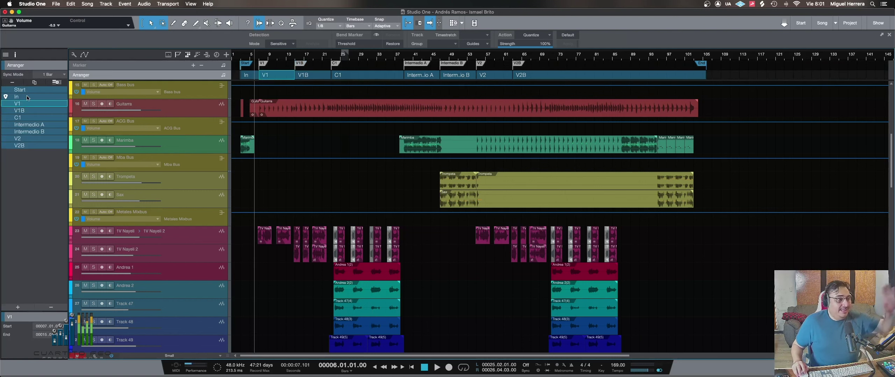
click(15, 56)
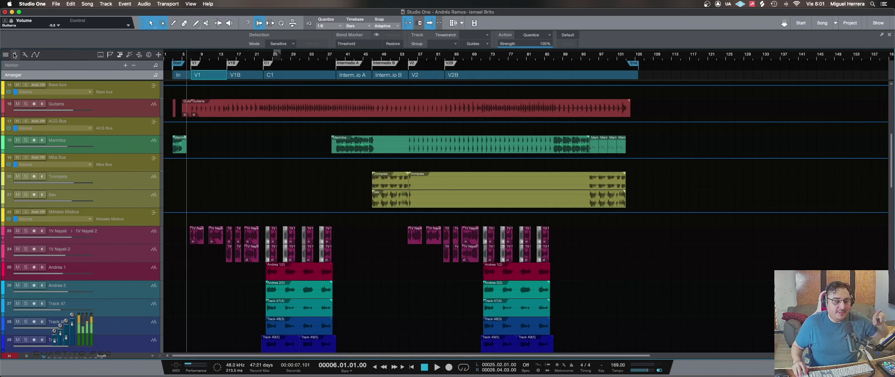
click(15, 55)
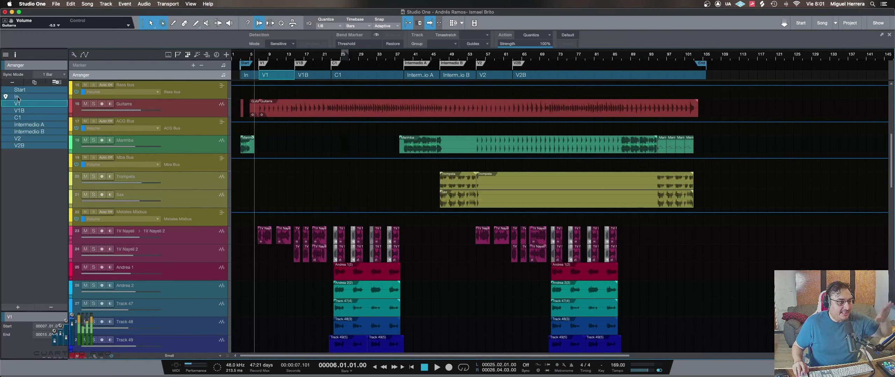
click(21, 146)
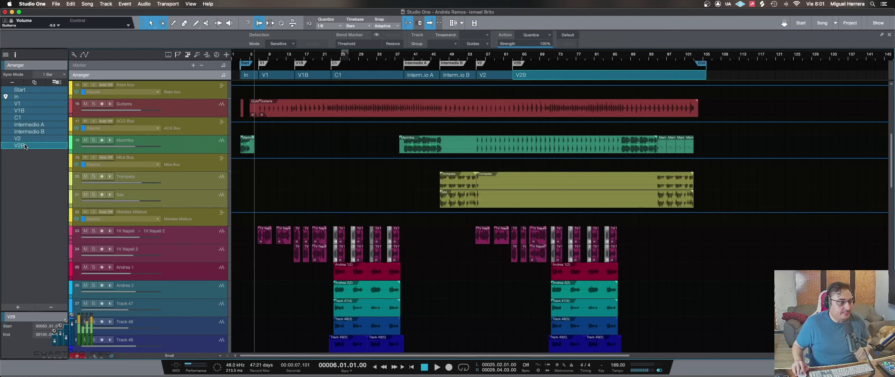
click(24, 104)
click(25, 111)
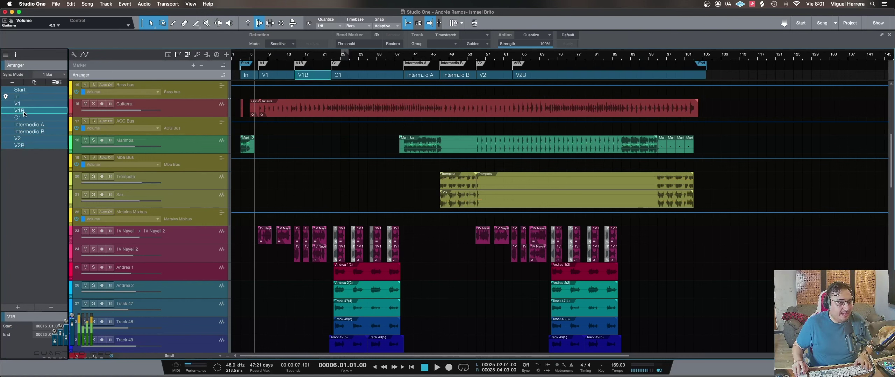
click(25, 118)
Examine the marker track's list in the inspector, selecting the In, V1 and V1B markers.
key(Up)
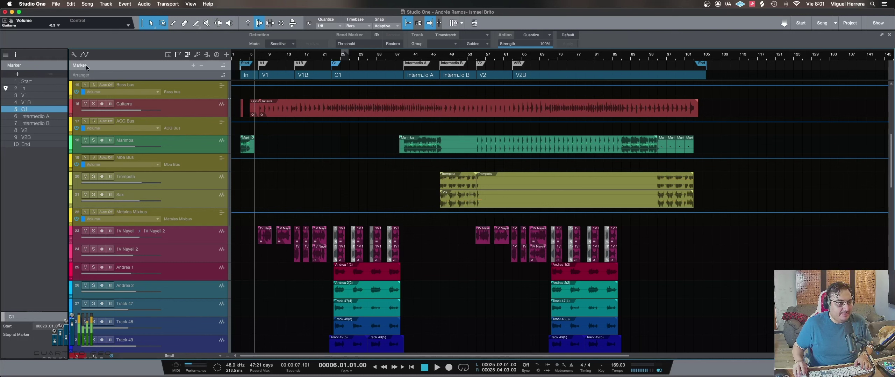
click(28, 88)
click(25, 96)
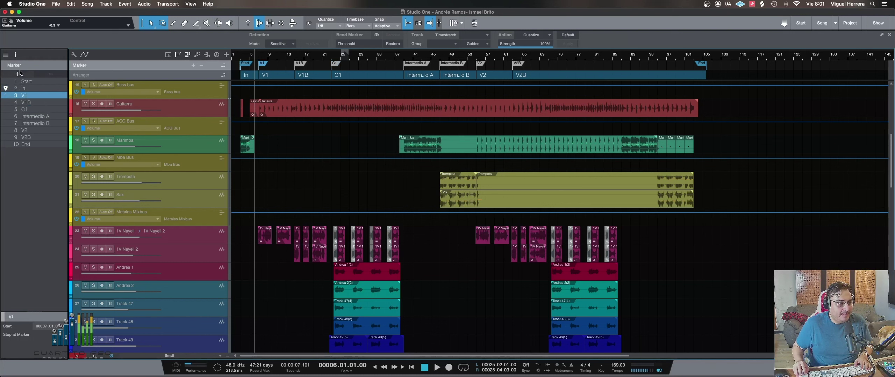
click(15, 54)
click(15, 54)
key(Down)
Place the playhead at bar 9 and at bar 11, and select the V1 section on the arranger track.
click(267, 58)
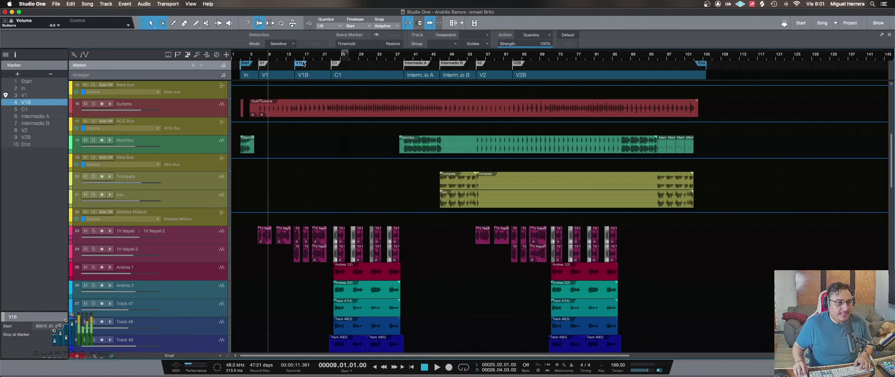
click(277, 59)
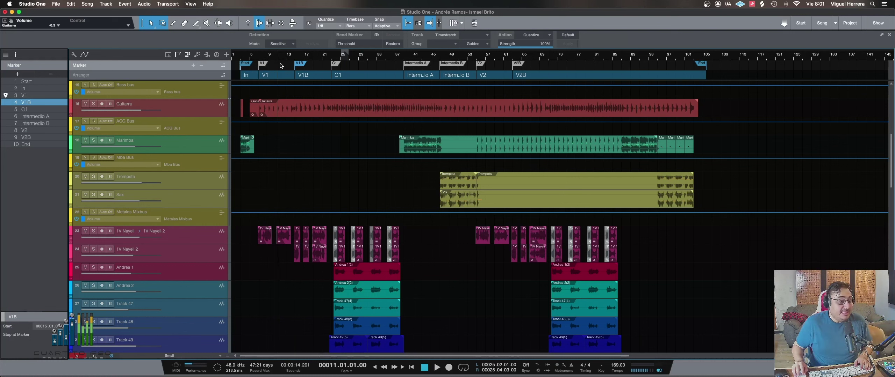
click(277, 77)
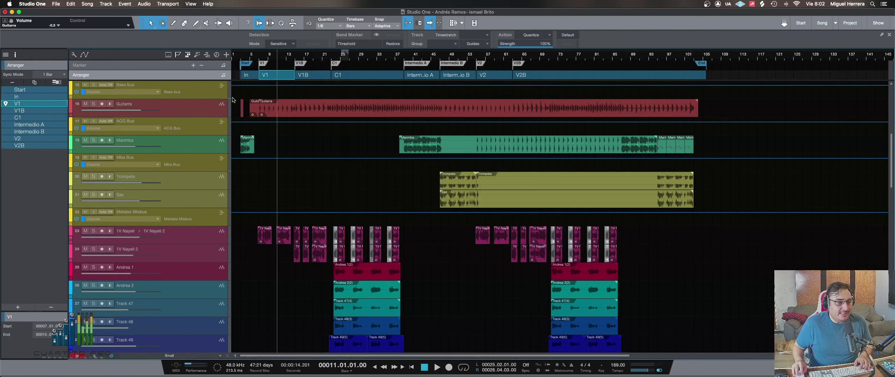
Duplicate the V1 section directly after itself in the arranger list and remove the duplicate.
scroll(269, 93, down, 10)
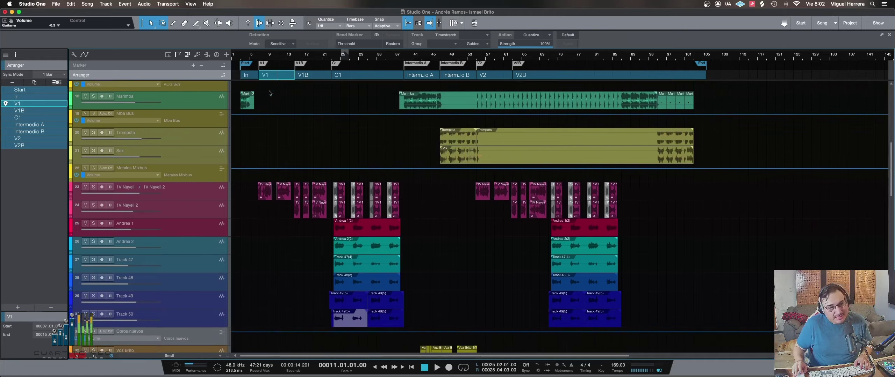
scroll(269, 93, up, 20)
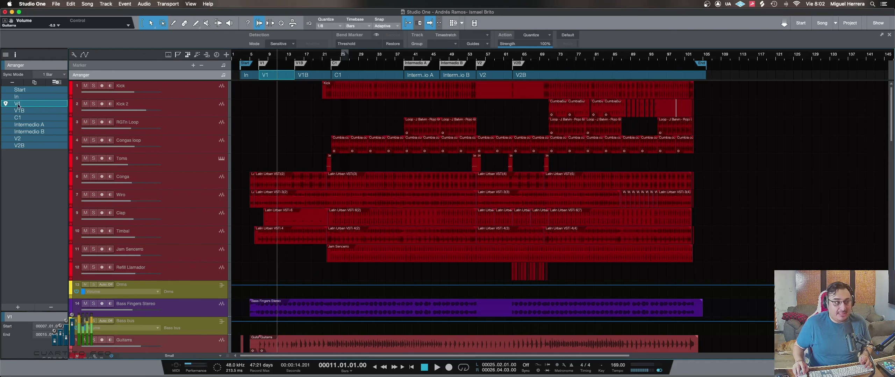
drag(25, 105, 35, 111)
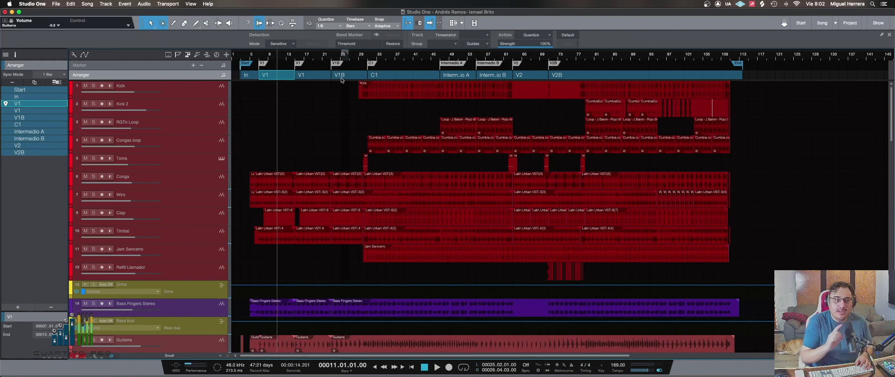
key(Delete)
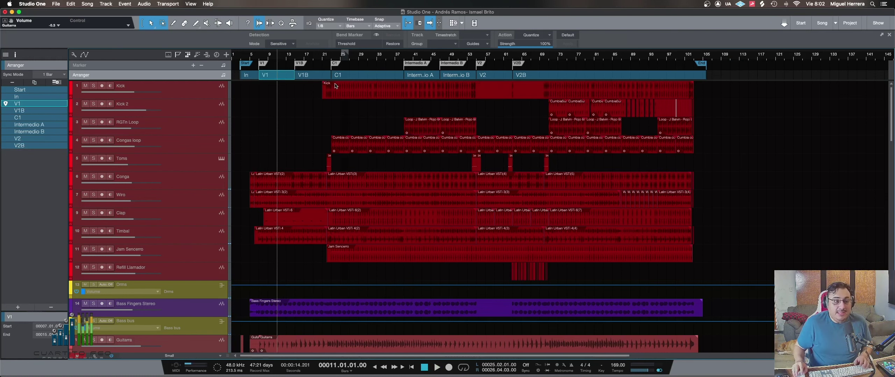
Play the song briefly from bar 15 and shorten the V2B arranger section so it ends at bar 71.
click(294, 57)
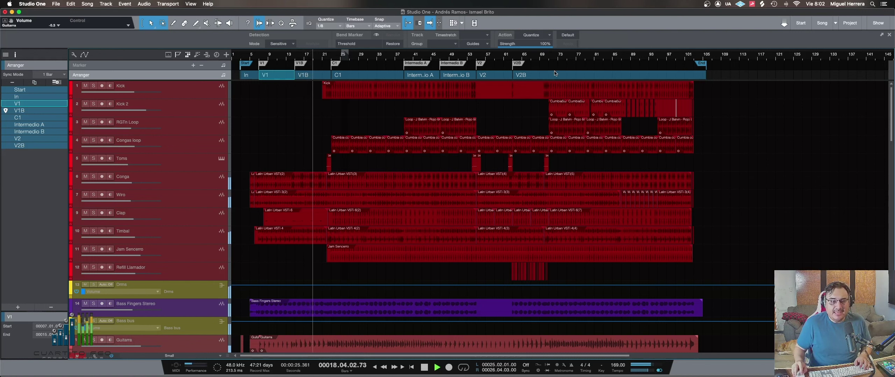
key(space)
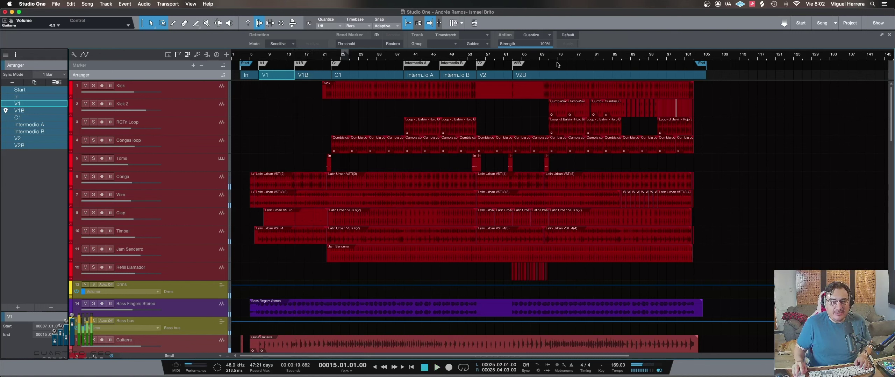
drag(705, 76, 547, 82)
Add a marker named C2 at bar 71 and recreate the arranger sections from the markers.
click(548, 59)
key(space)
key(space)
key(Insert)
double_click(552, 63)
text(C)
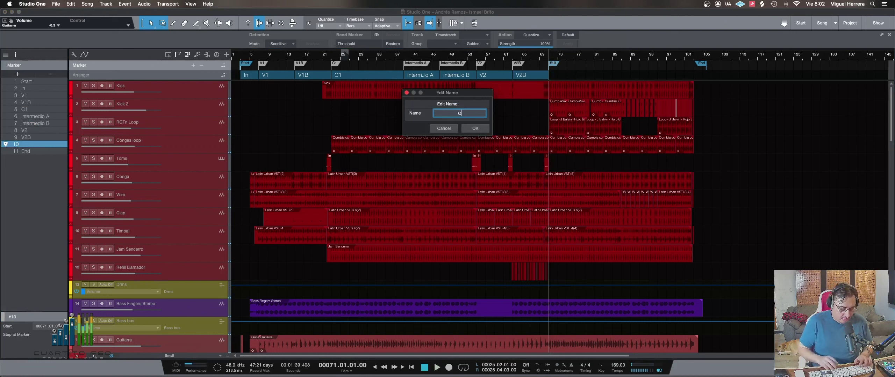
text(2)
key(Return)
right_click(553, 64)
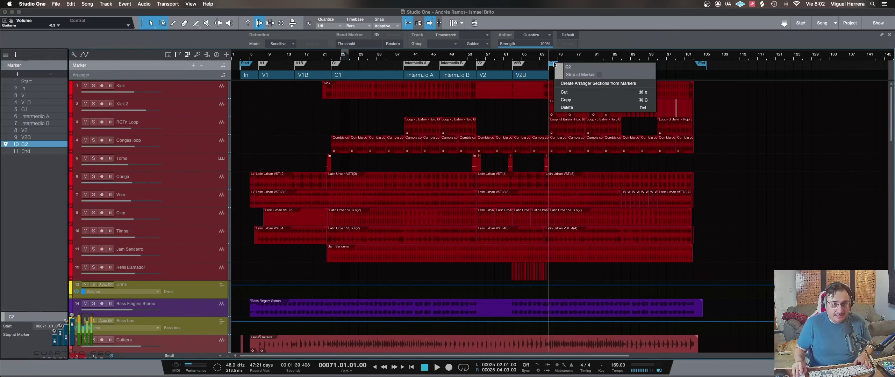
click(592, 83)
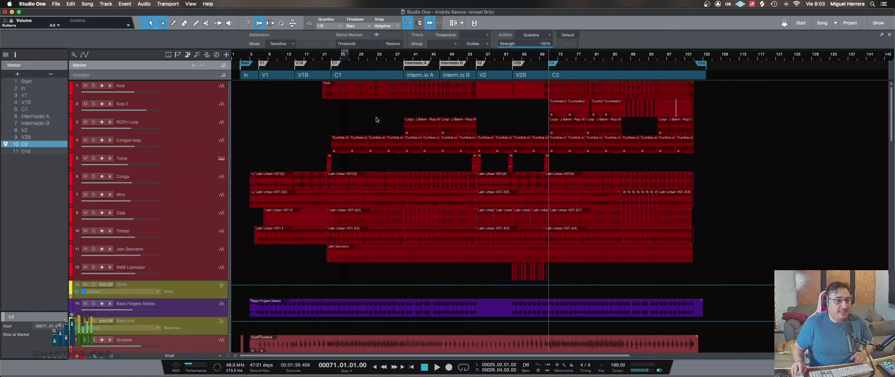
Play short passages of the song from bar 17 and from bar 63.
click(303, 56)
key(space)
key(space)
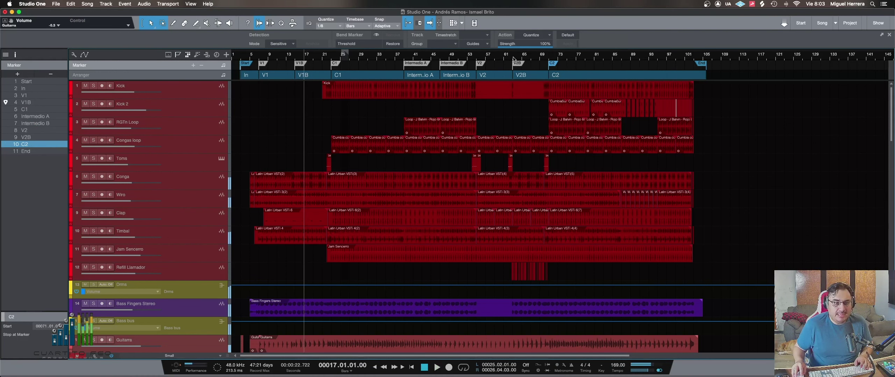
click(513, 57)
key(space)
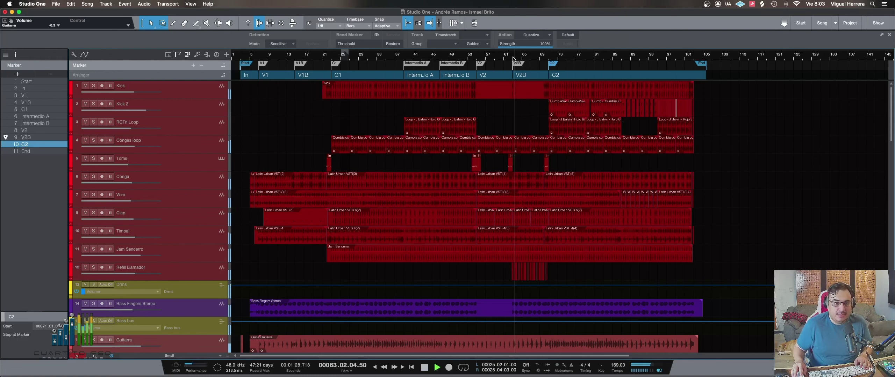
key(space)
Examine closely how the V2B marker lines up with the events at bar 63, and play from there.
key(e)
key(e)
key(e)
key(e)
key(e)
key(e)
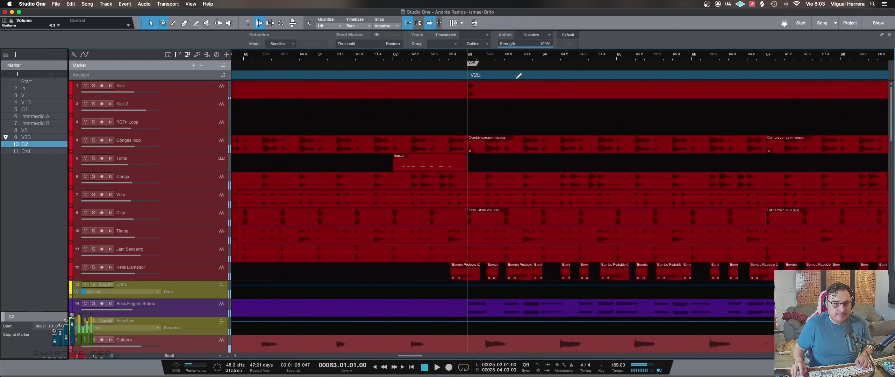
key(e)
key(e)
key(e)
key(e)
key(e)
key(e)
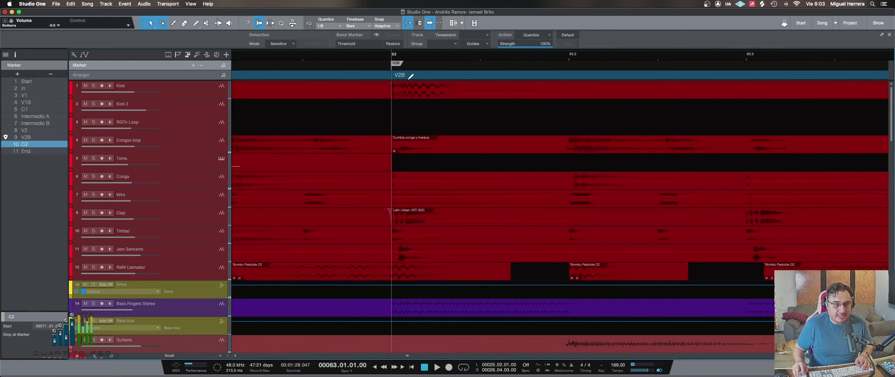
key(space)
key(space)
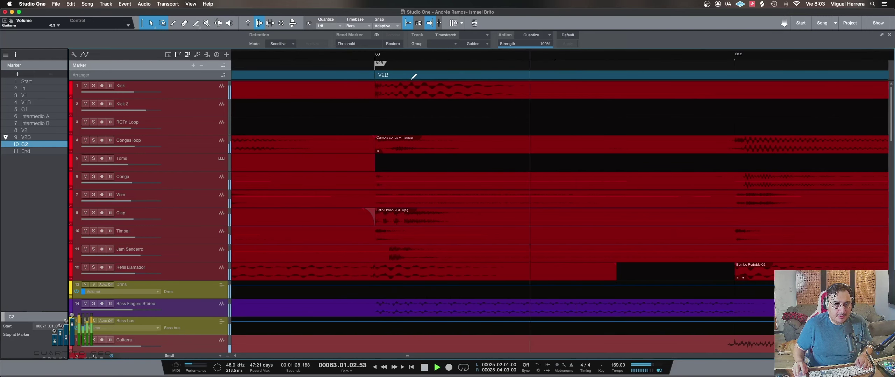
key(w)
key(w)
key(w)
key(w)
key(w)
key(w)
key(w)
key(w)
key(w)
key(w)
key(w)
key(w)
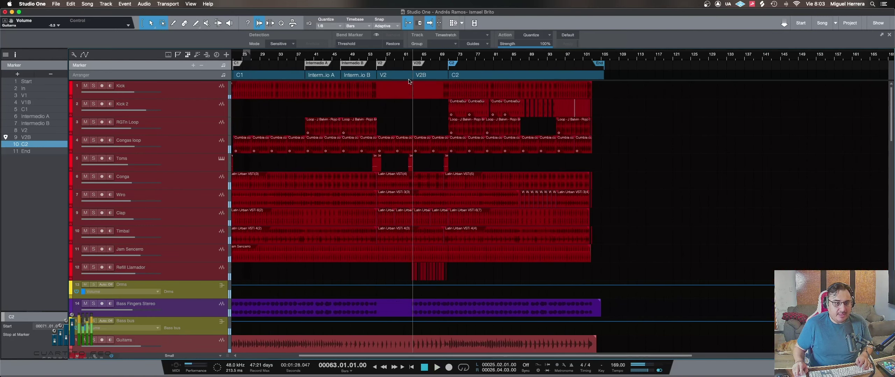
key(w)
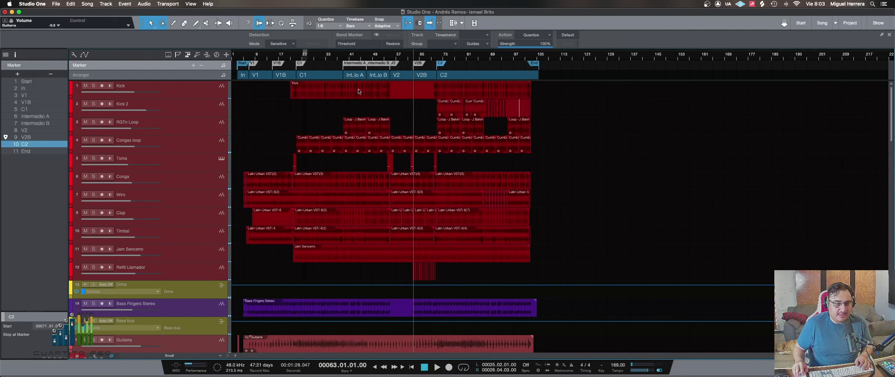
Compare the two lists by selecting the V2B and V1B markers, and the V1B, V1 and C1 arranger sections.
click(29, 139)
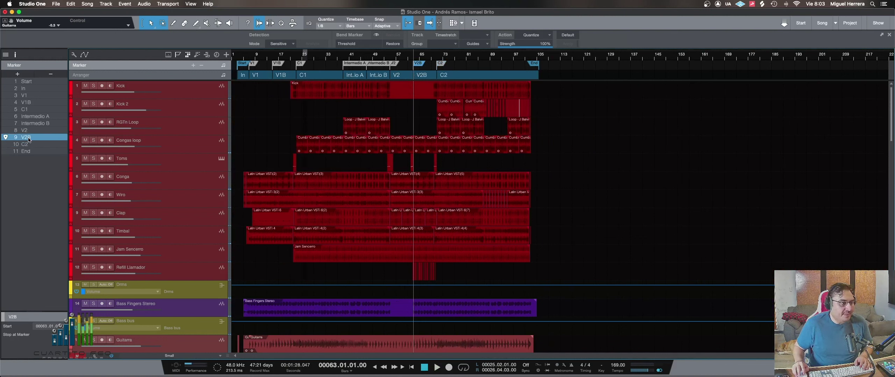
click(33, 104)
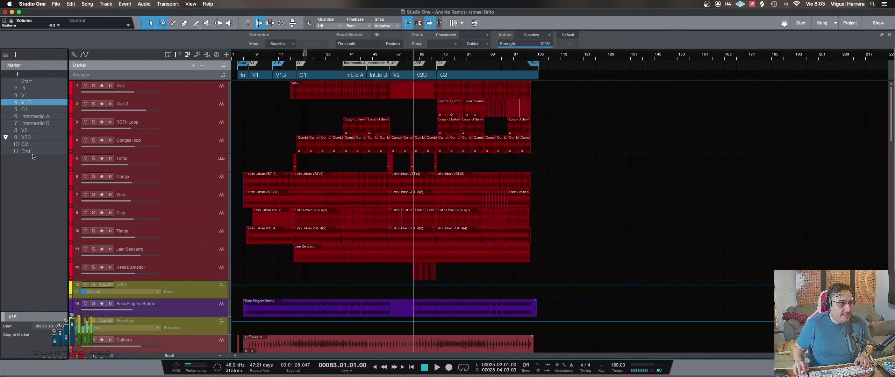
click(37, 140)
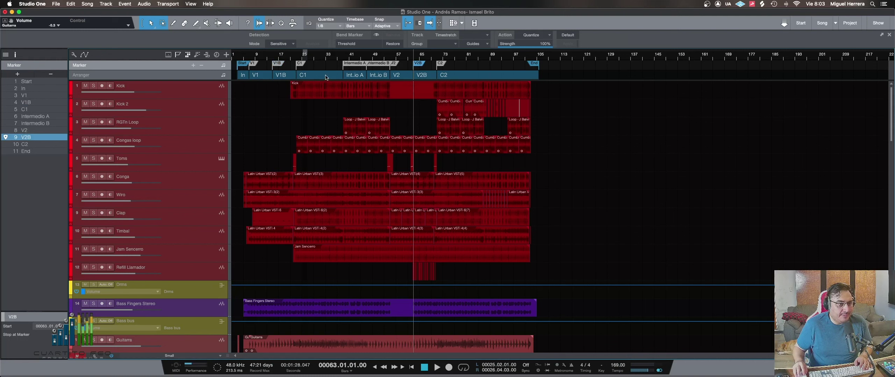
click(279, 75)
click(264, 77)
click(311, 77)
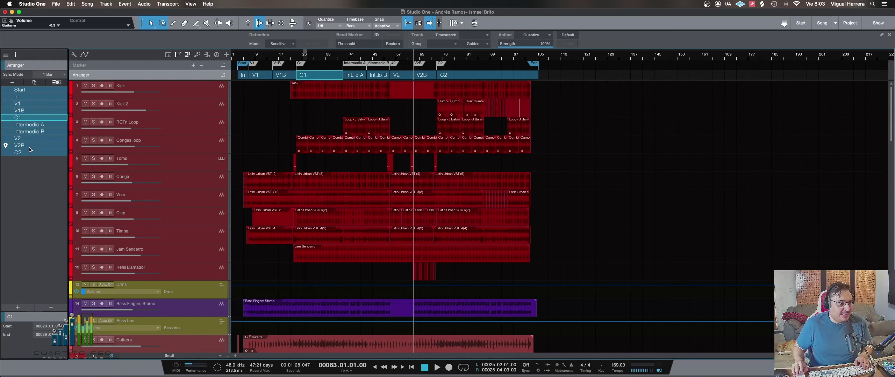
Reorder the arranger sections, moving V1B to the end after C2 and V2B between V1 and C1.
click(32, 111)
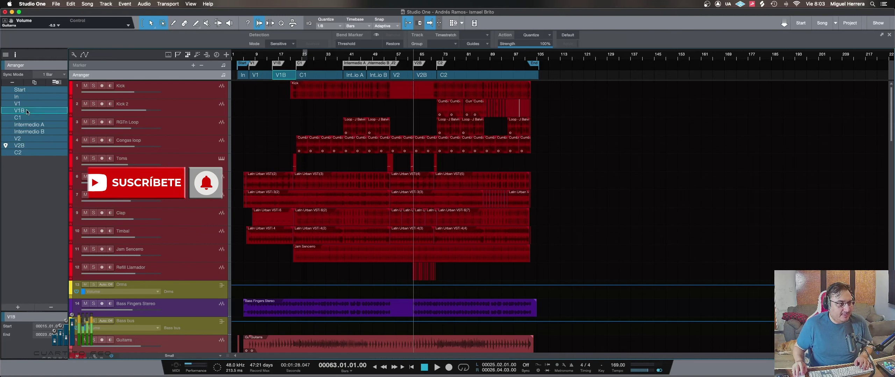
drag(34, 139, 33, 158)
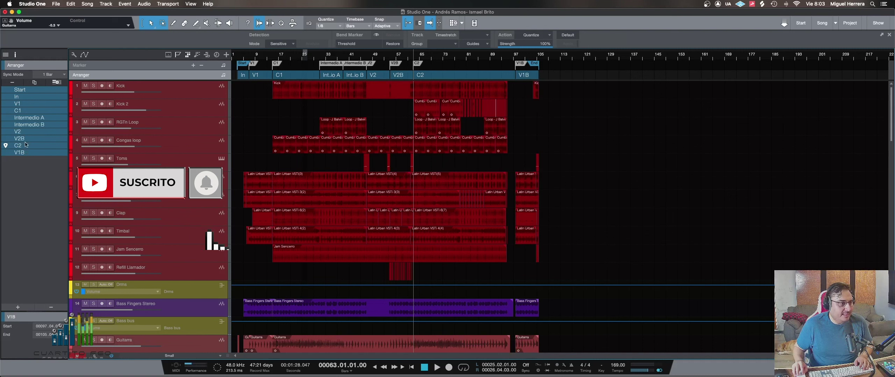
drag(26, 138, 32, 117)
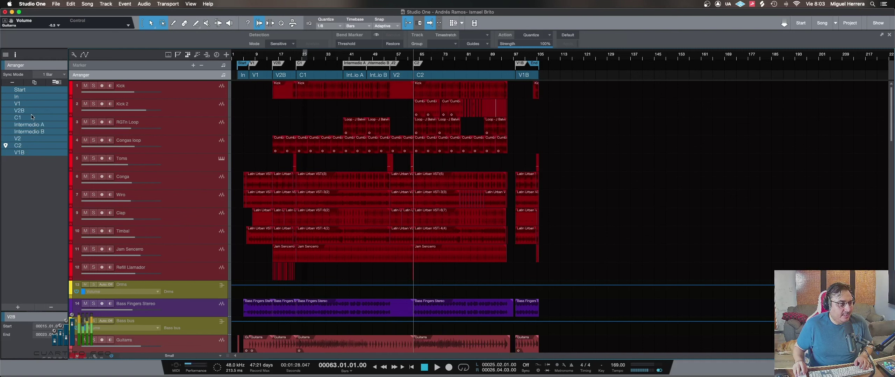
Play the rearranged song from bar 13 through the V2B section into C1.
click(267, 60)
key(space)
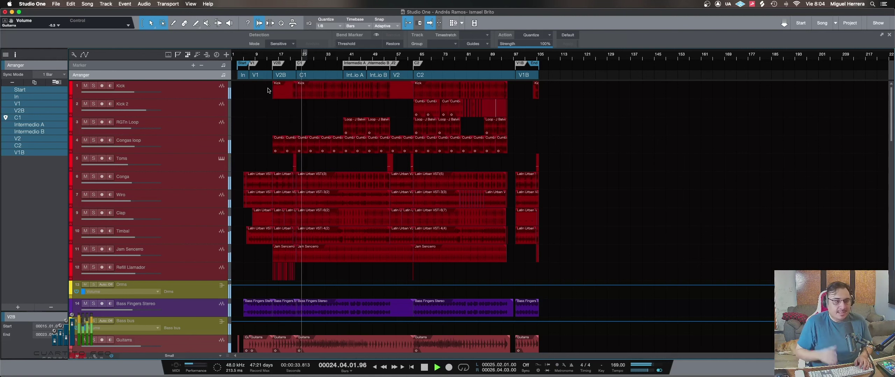
key(space)
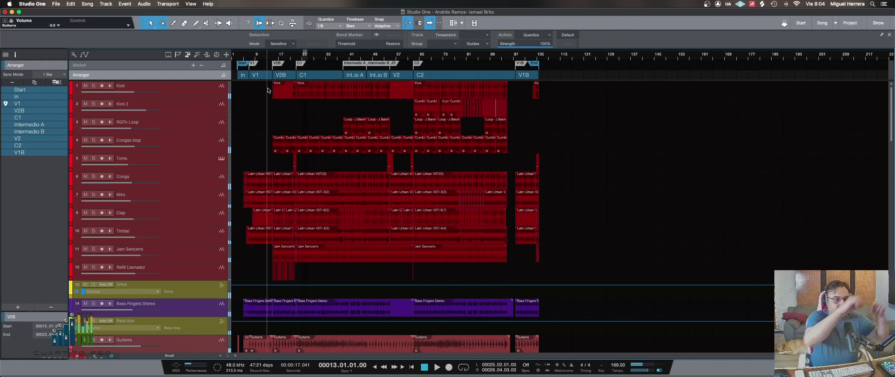
Duplicate the C1 section directly after itself in the arranger list, and undo the duplication.
click(324, 96)
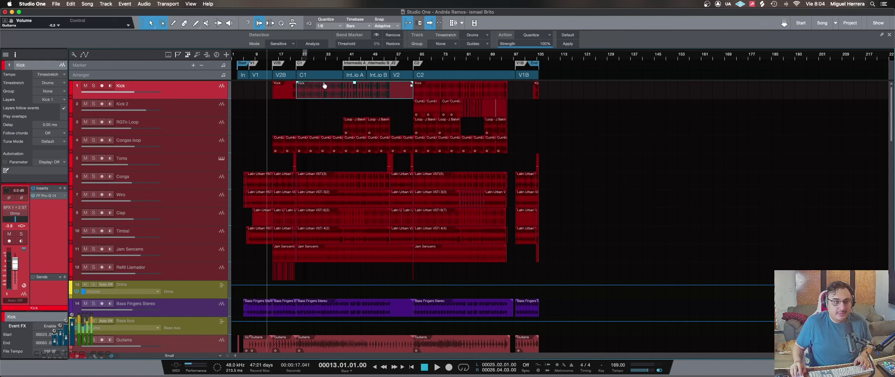
click(314, 76)
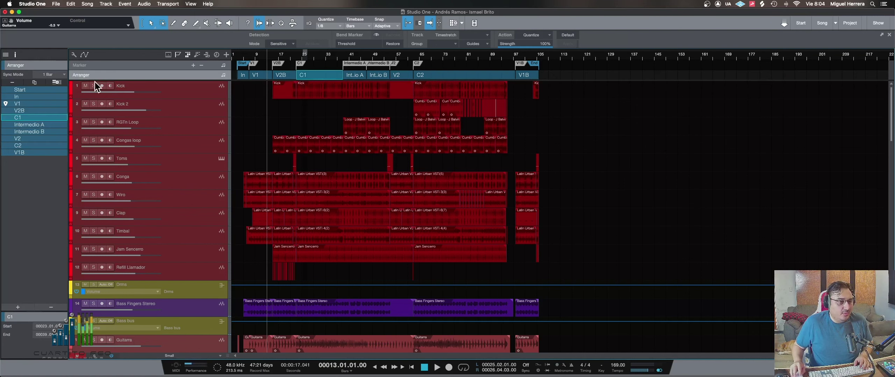
drag(30, 121, 35, 127)
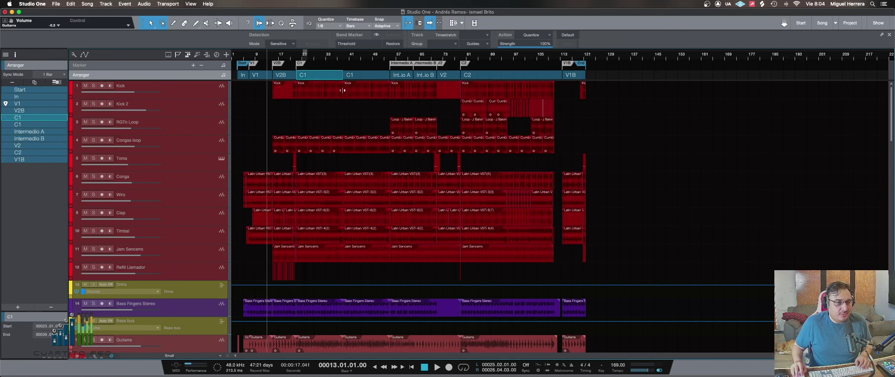
key(super+z)
Duplicate the C1 section after itself on the arranger track, undo it, and place the playhead at bar 35.
drag(315, 77, 341, 96)
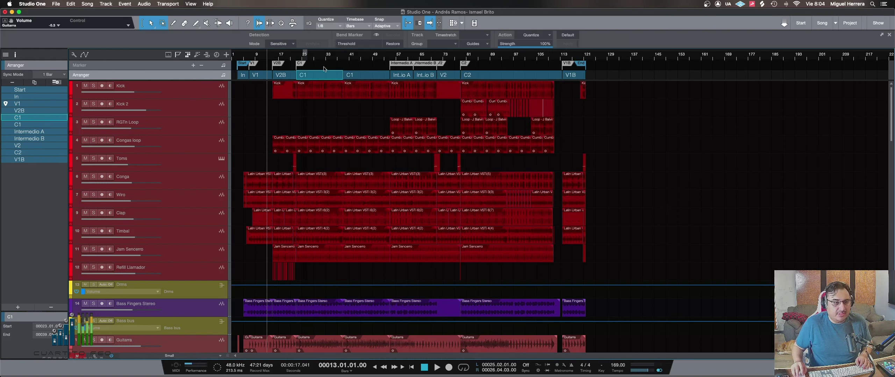
click(331, 62)
click(347, 75)
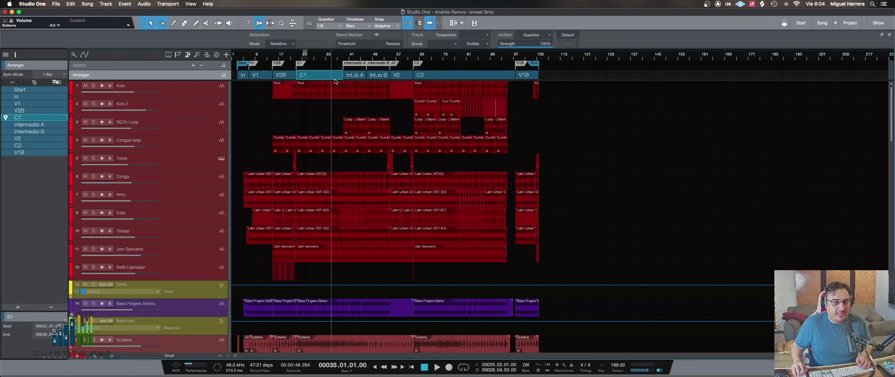
Replace the C1 section with a copy of C2 on the arranger track, and undo the replacement.
click(464, 79)
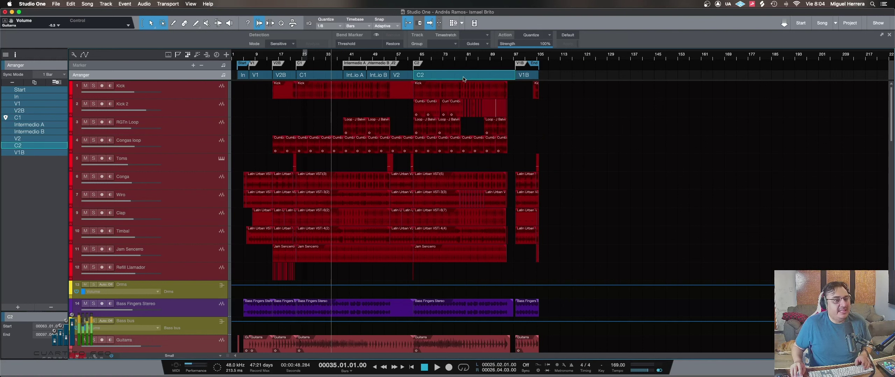
drag(462, 74, 317, 77)
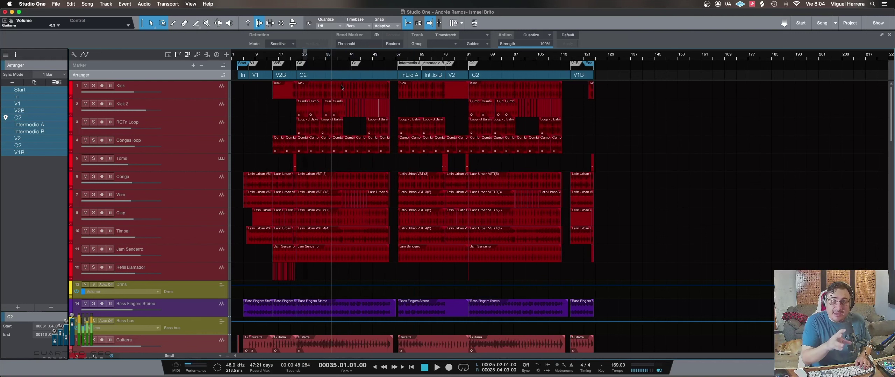
key(super+z)
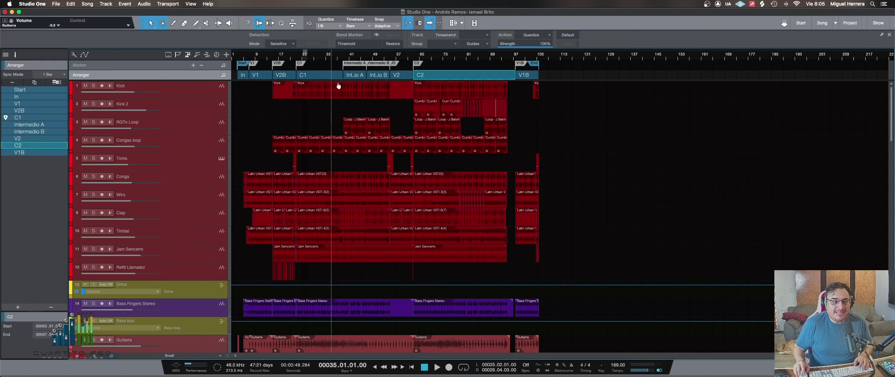
Move the V1B section from the end of the song to directly before C1.
drag(523, 75, 290, 71)
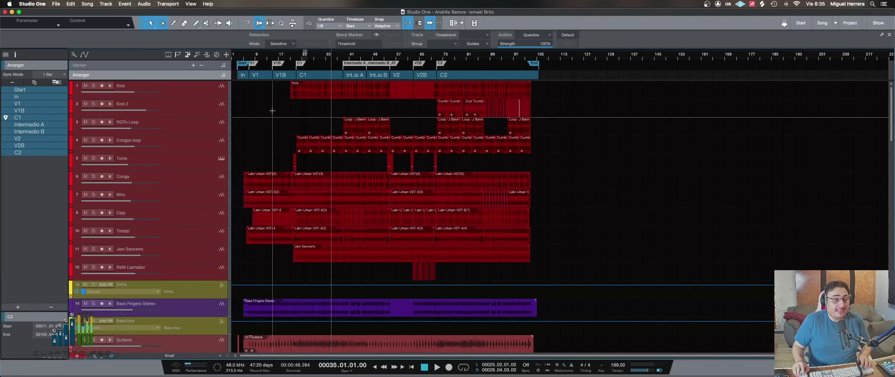
super+scroll(272, 111, up, 6)
scroll(295, 119, down, 1)
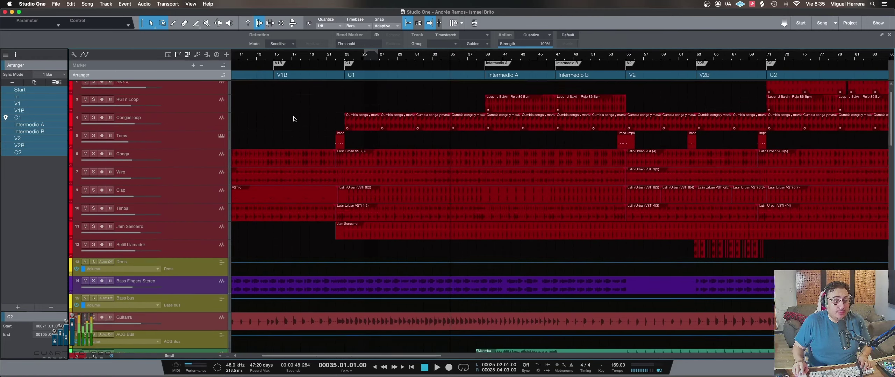
Duplicate the V1B section directly after itself, before C1, on the arranger track.
scroll(295, 119, down, 6)
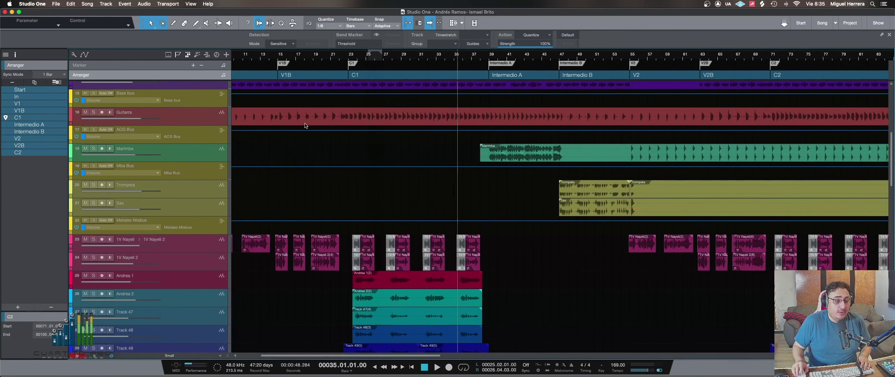
scroll(301, 157, left, 3)
super+scroll(284, 206, up, 2)
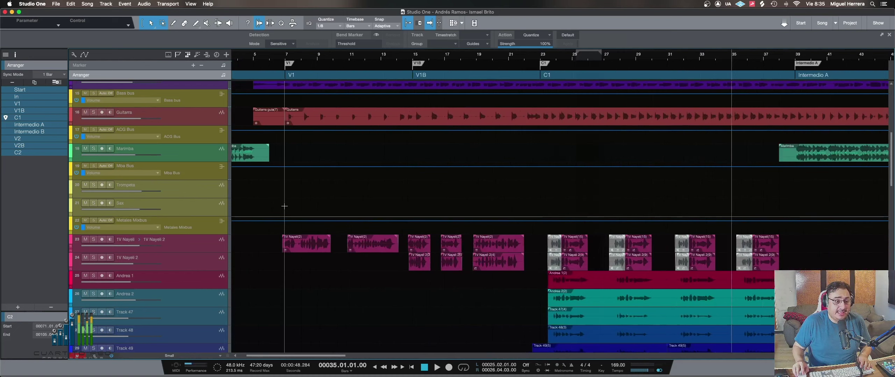
super+scroll(284, 206, up, 1)
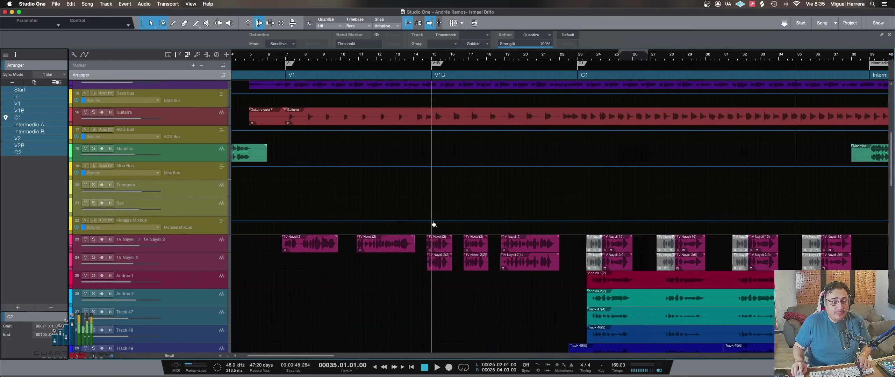
scroll(433, 233, down, 1)
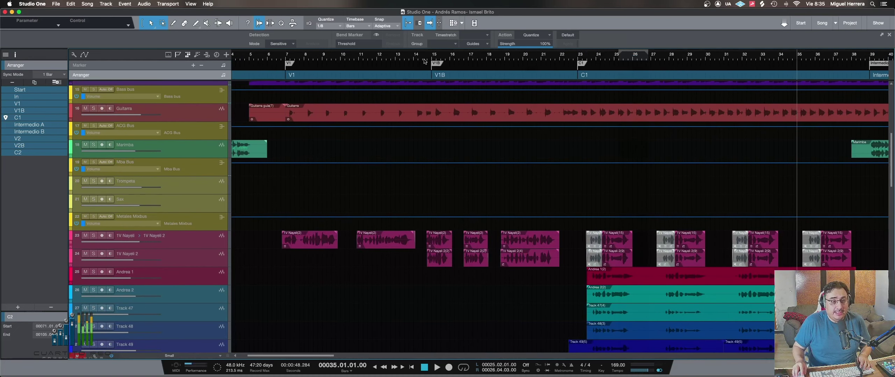
click(454, 58)
click(455, 77)
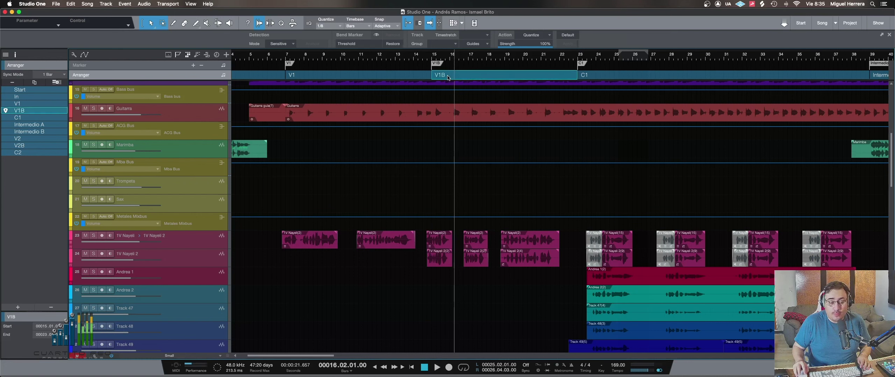
drag(447, 76, 577, 77)
scroll(573, 101, right, 2)
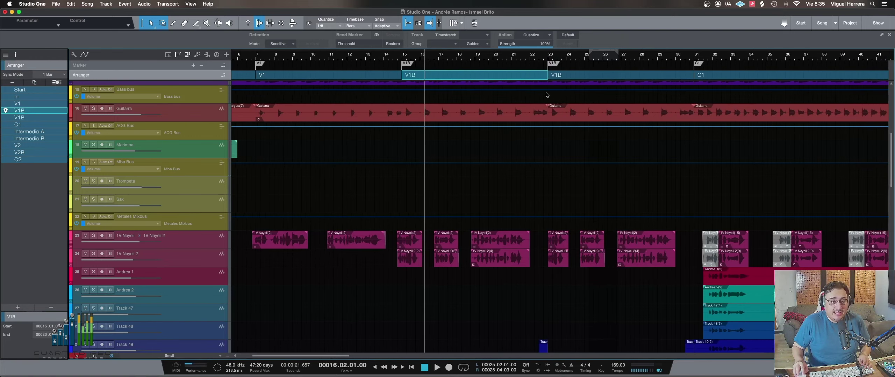
Place the playhead at bar 22.3 and extend the starts of both cut-off vocal events at the second V1B back near it.
scroll(542, 250, up, 3)
scroll(563, 247, up, 2)
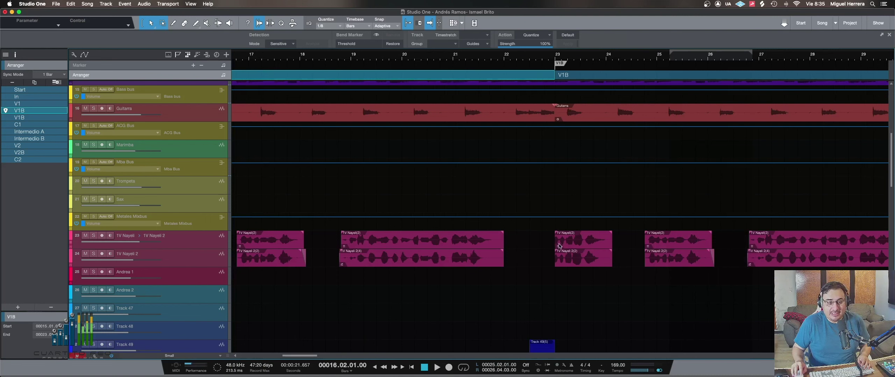
click(529, 59)
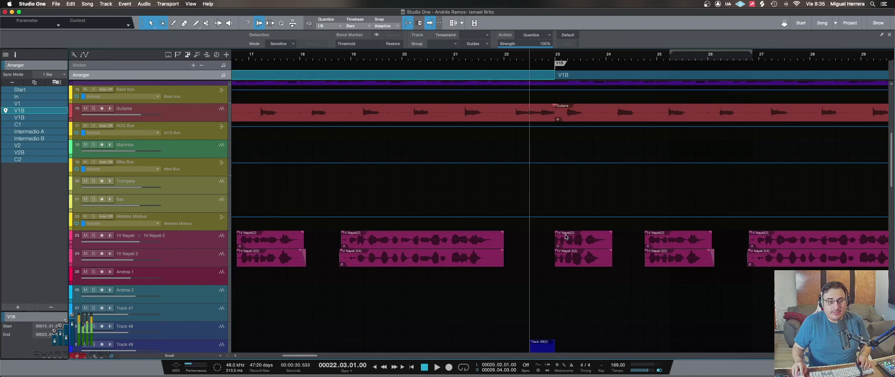
drag(553, 241, 534, 262)
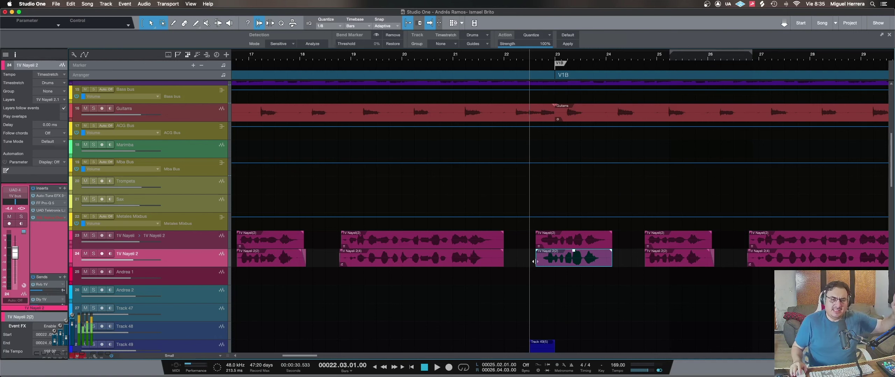
Examine the percussion, instrument and vocal tracks around the join between the two V1B sections for cut-off events.
scroll(563, 261, up, 10)
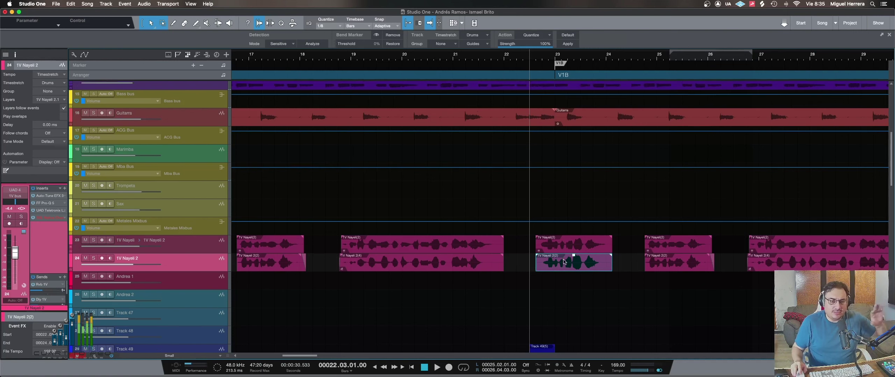
scroll(564, 262, up, 2)
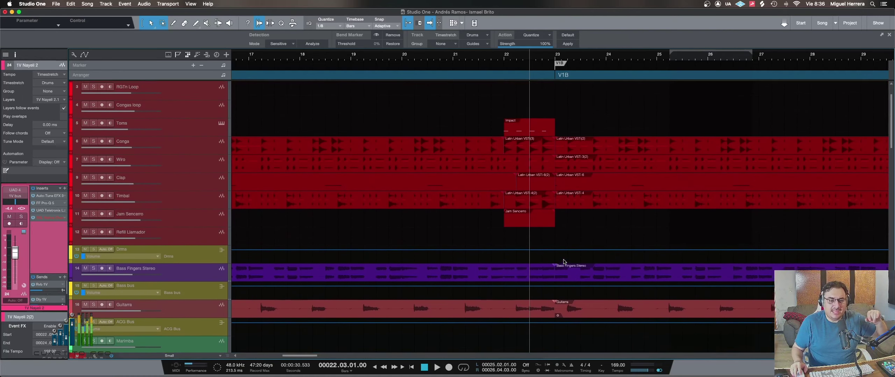
scroll(564, 262, up, 1)
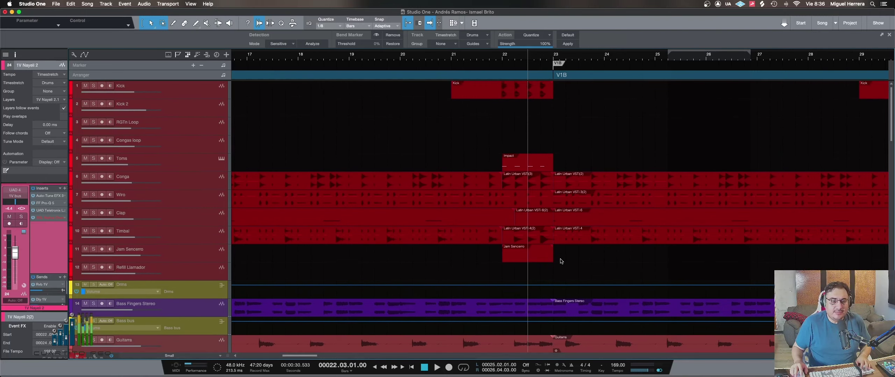
scroll(563, 261, down, 4)
scroll(561, 261, down, 5)
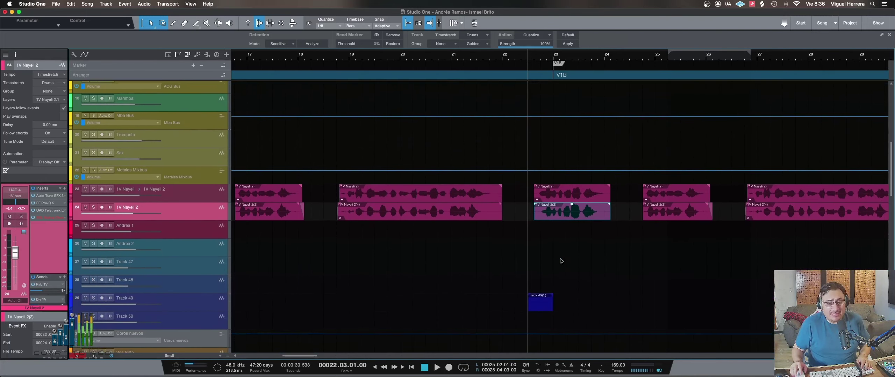
scroll(560, 259, up, 3)
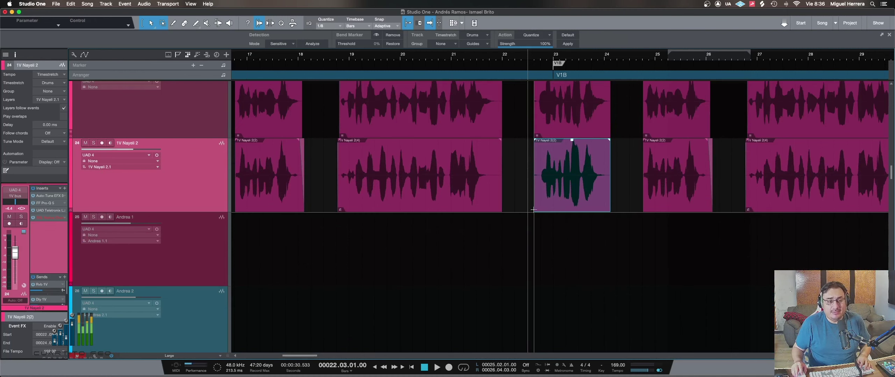
scroll(534, 210, down, 2)
scroll(533, 210, down, 5)
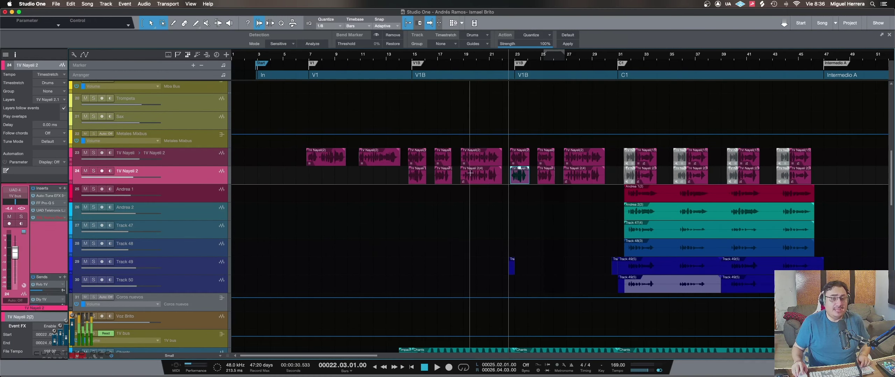
Undo the vocal event extensions and the V1B section duplication.
key(super+z)
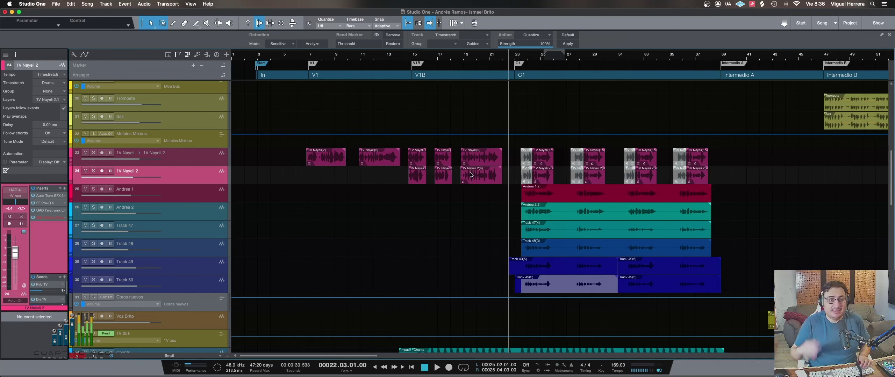
scroll(478, 138, down, 4)
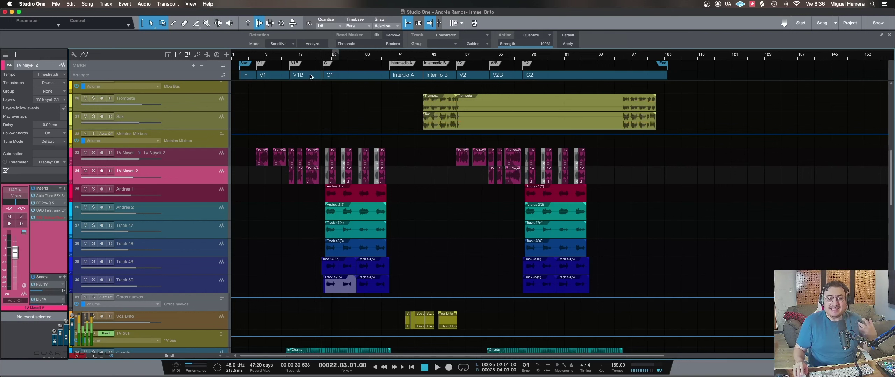
Color the C1 and C2 sections red on the arranger track.
right_click(341, 78)
mouse_move(350, 83)
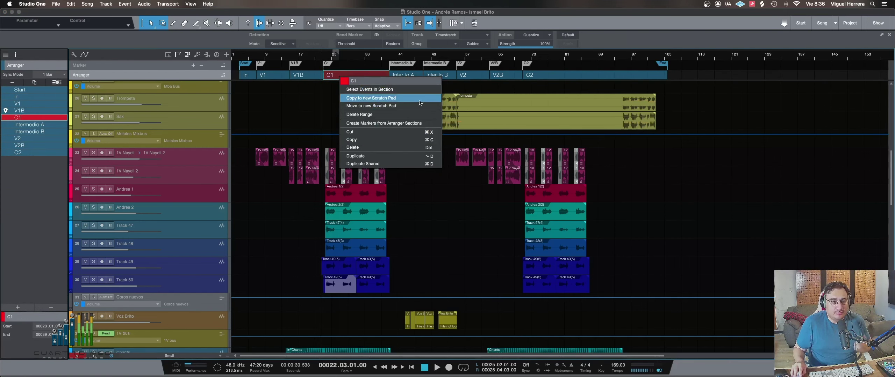
click(327, 75)
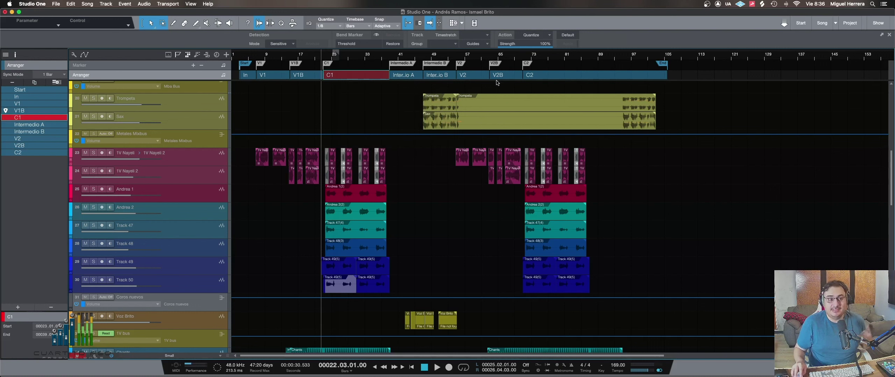
right_click(541, 75)
mouse_move(549, 83)
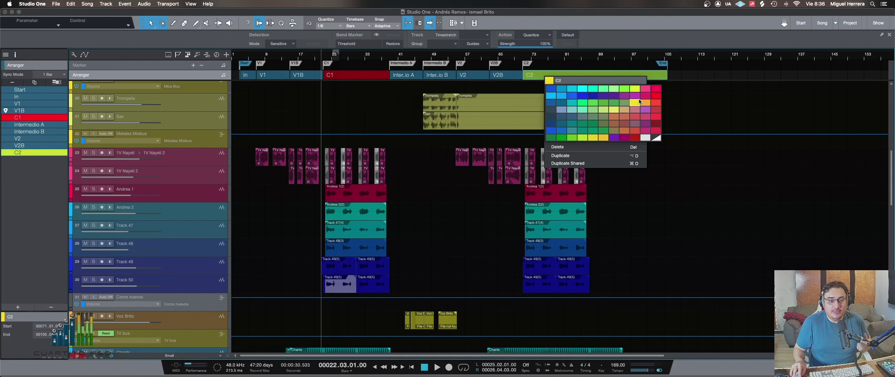
click(656, 96)
click(311, 78)
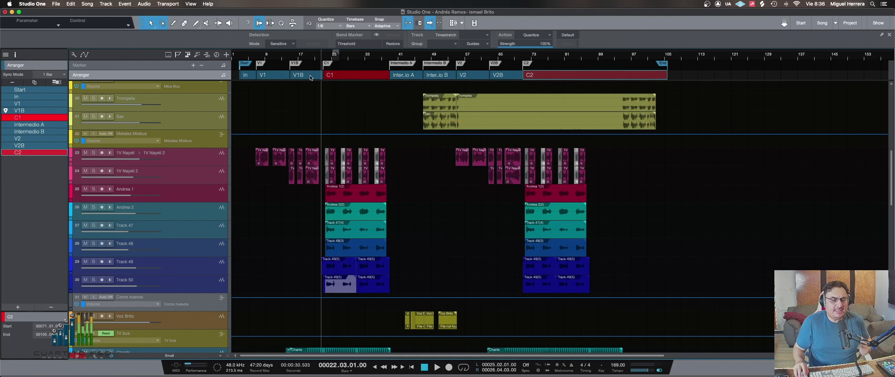
Color the V1B and V2B sections orange-red on the arranger track.
click(310, 77)
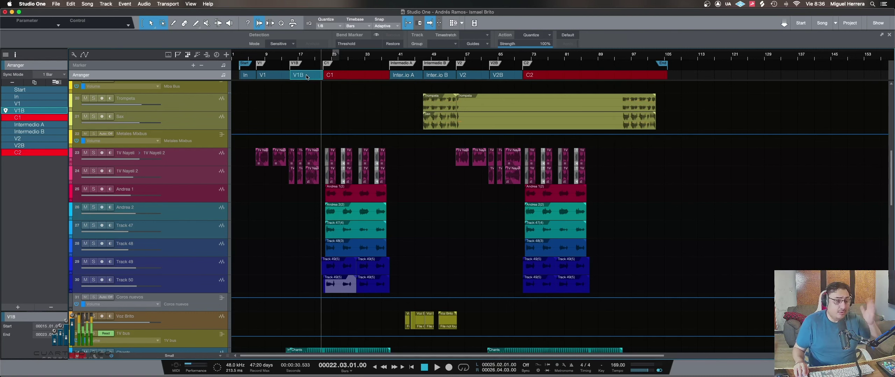
right_click(307, 78)
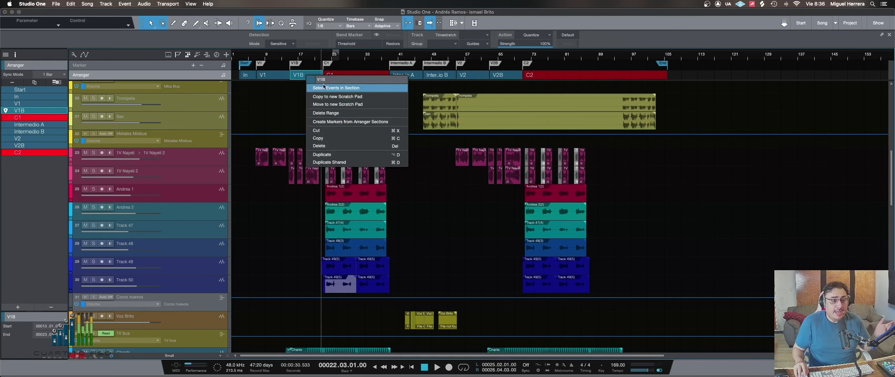
mouse_move(312, 83)
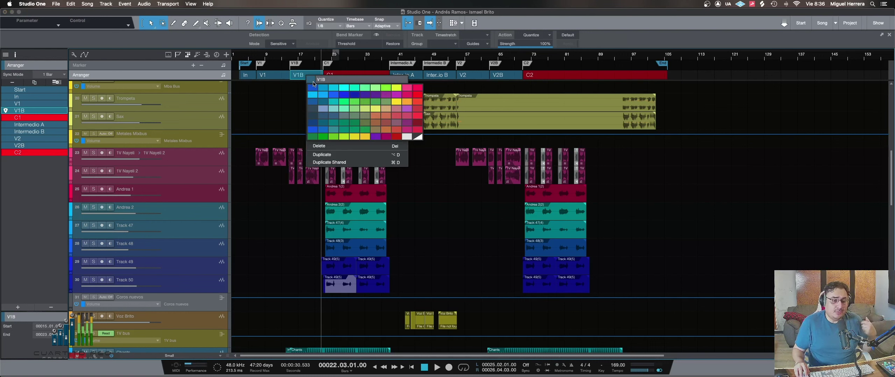
click(416, 104)
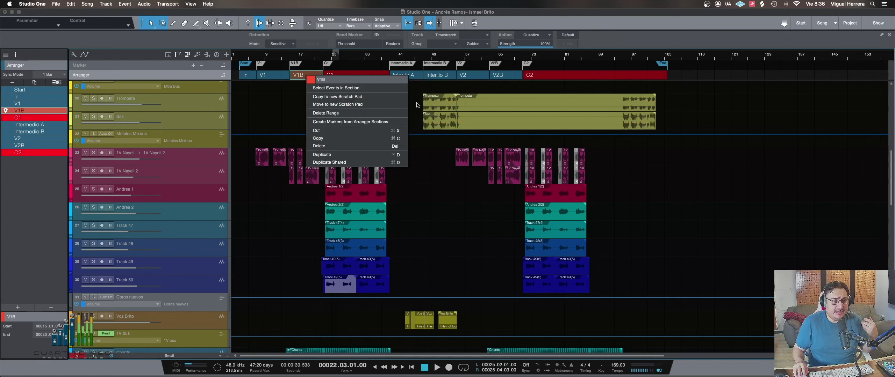
click(507, 78)
right_click(506, 78)
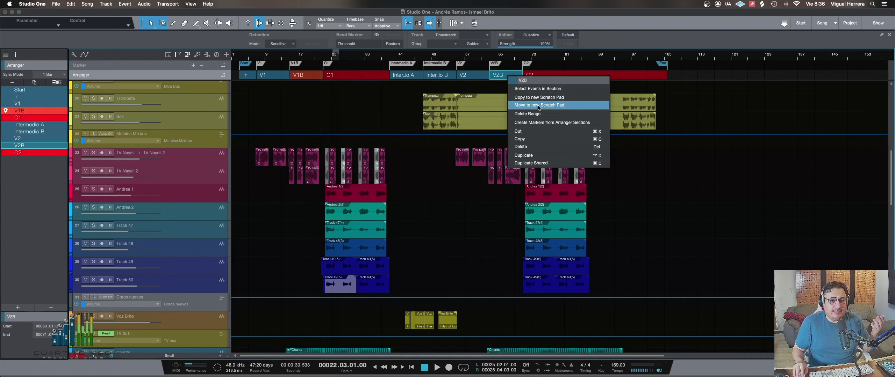
click(512, 80)
click(617, 104)
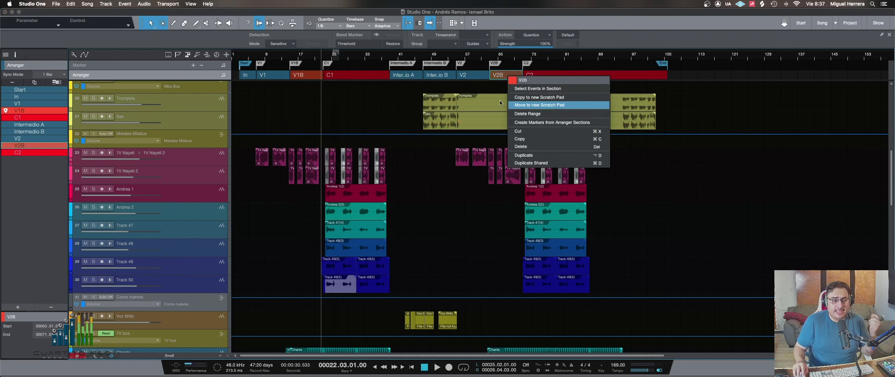
click(480, 81)
Color the V2 and V1 sections yellow-orange on the arranger track.
click(463, 78)
right_click(468, 77)
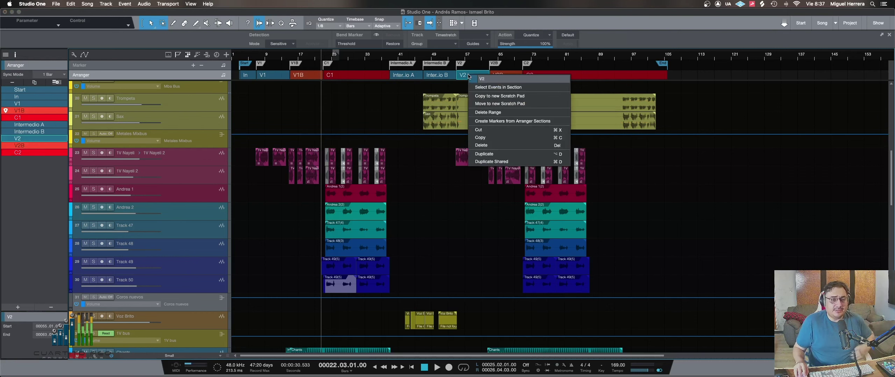
click(476, 80)
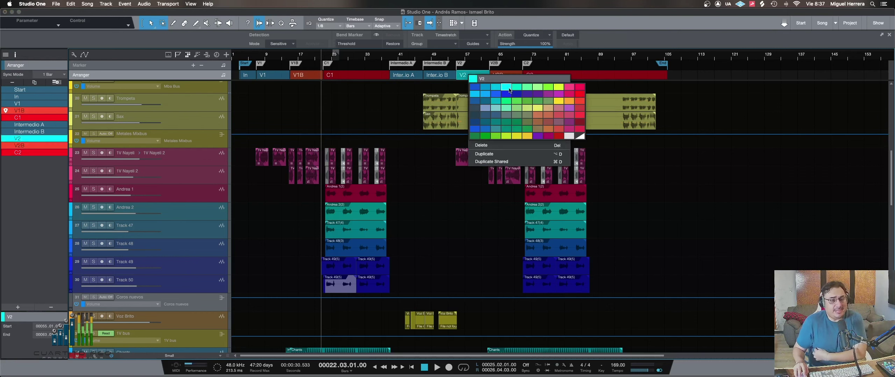
click(568, 101)
right_click(282, 77)
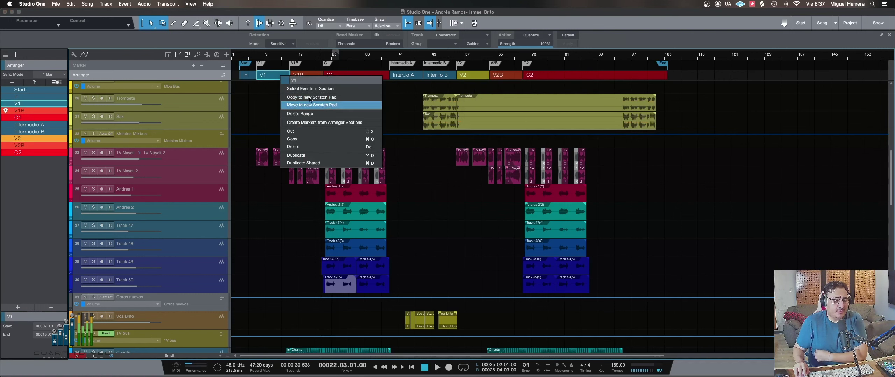
click(284, 81)
click(382, 103)
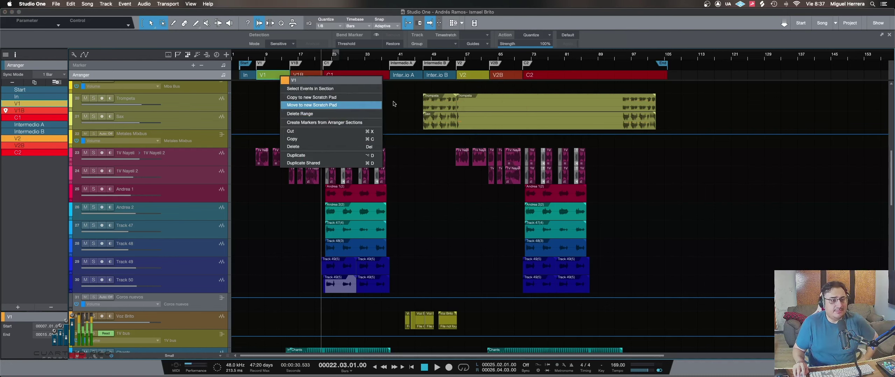
click(271, 77)
Color the Intermedio A and Intermedio B sections purple on the arranger track.
click(246, 75)
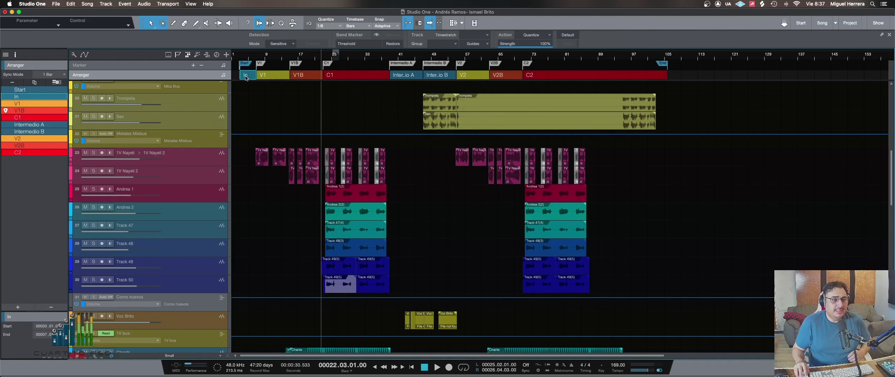
right_click(253, 77)
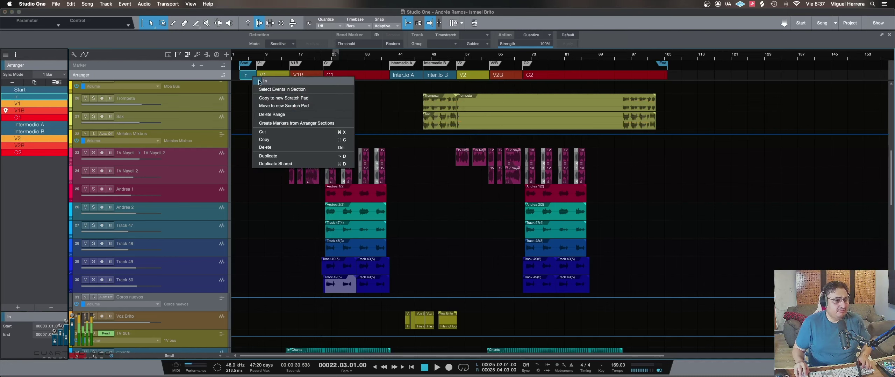
click(402, 75)
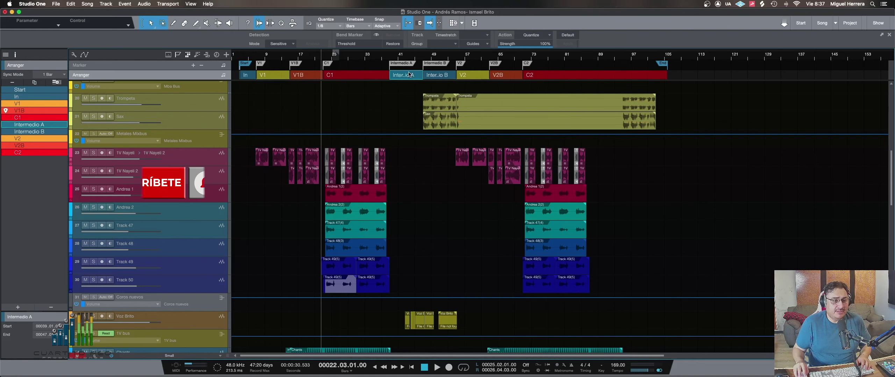
shift+click(438, 75)
click(397, 56)
right_click(411, 75)
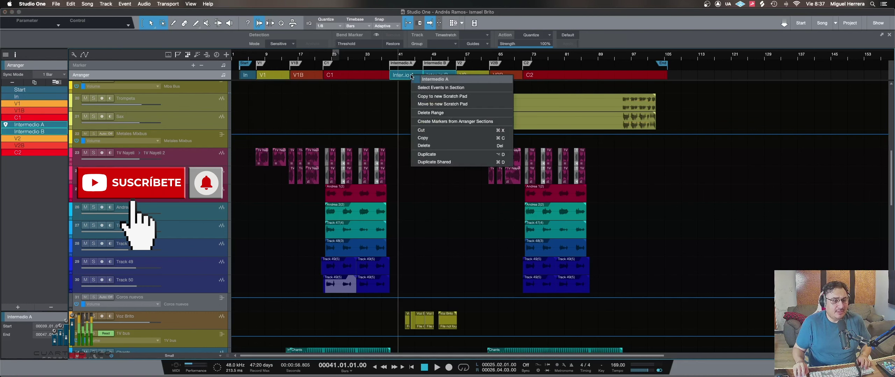
click(445, 96)
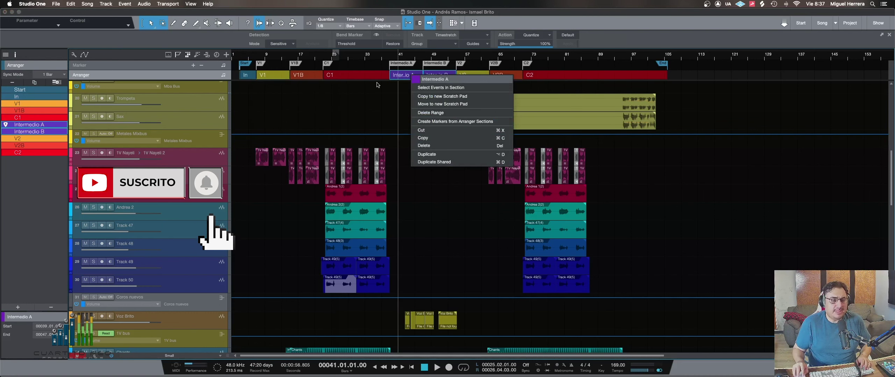
click(373, 78)
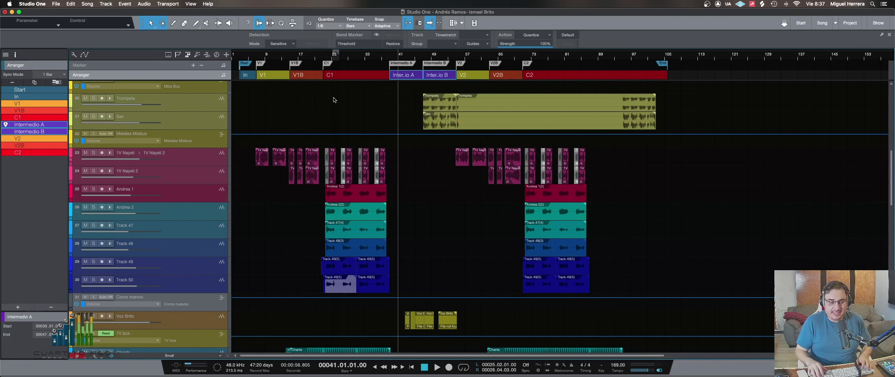
Review the color-coded channels across the whole mixing console, from the drum tracks to the FX channels, and return to the arrangement.
key(F3)
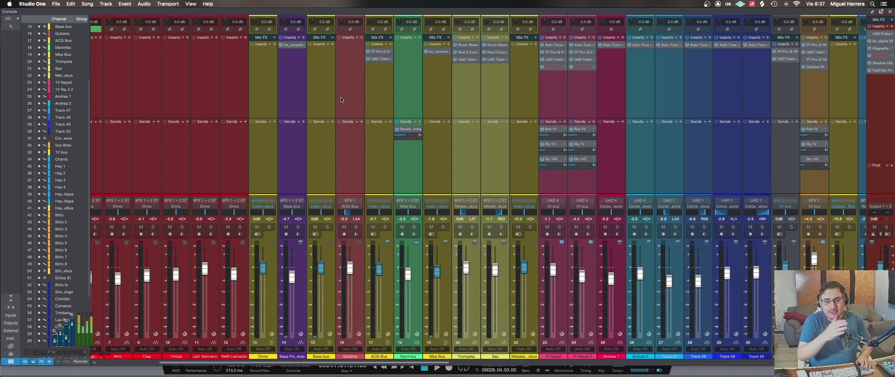
scroll(342, 100, left, 5)
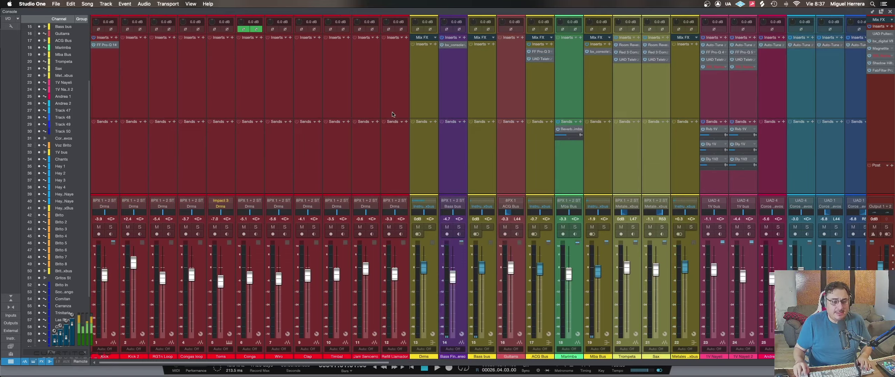
scroll(392, 115, right, 20)
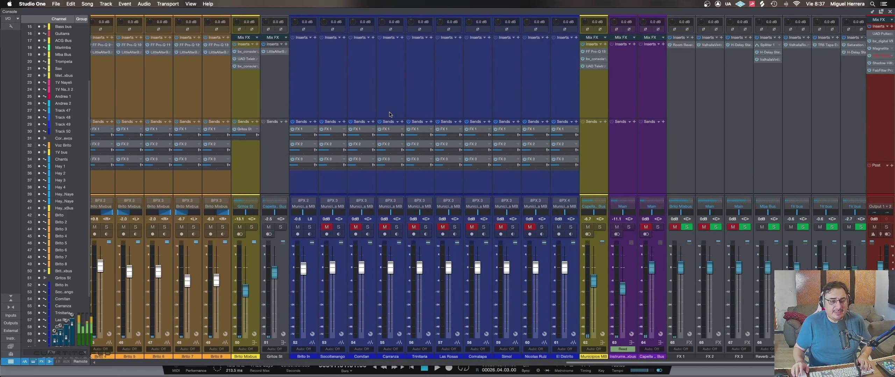
scroll(390, 114, left, 1)
scroll(390, 115, right, 1)
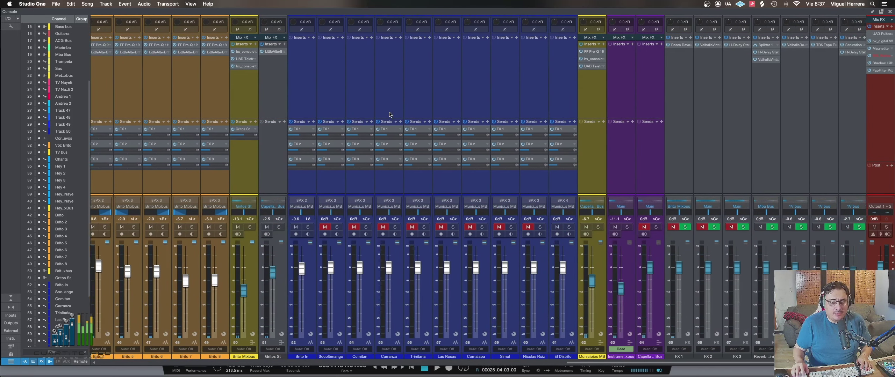
scroll(390, 114, left, 20)
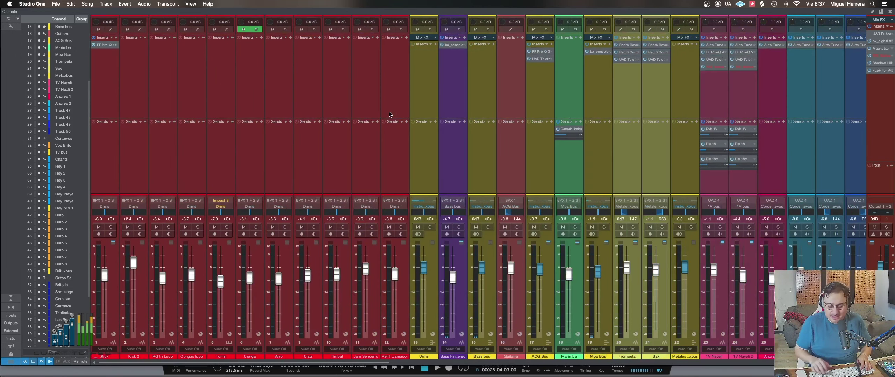
key(F3)
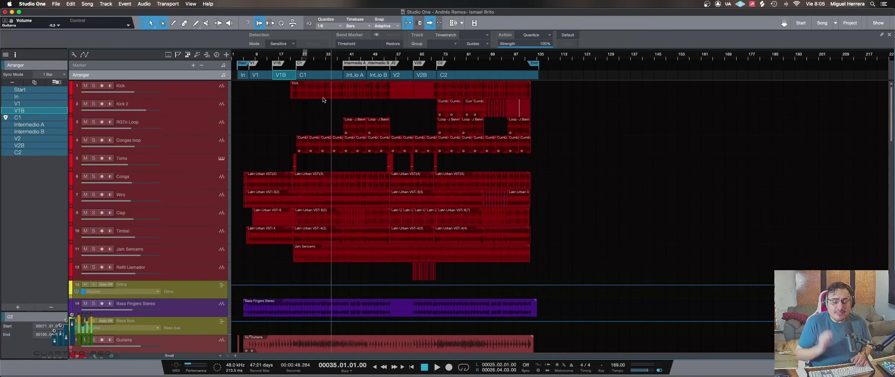